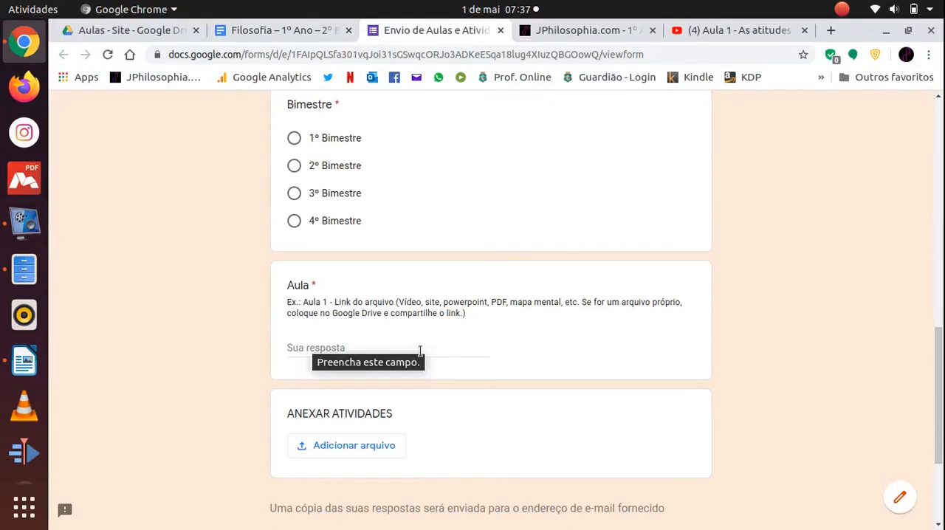
Switch to the lesson document in LibreOffice Writer and review its heading line and the Orientações paragraph.
{"action": "key", "text": "alt+Tab"}
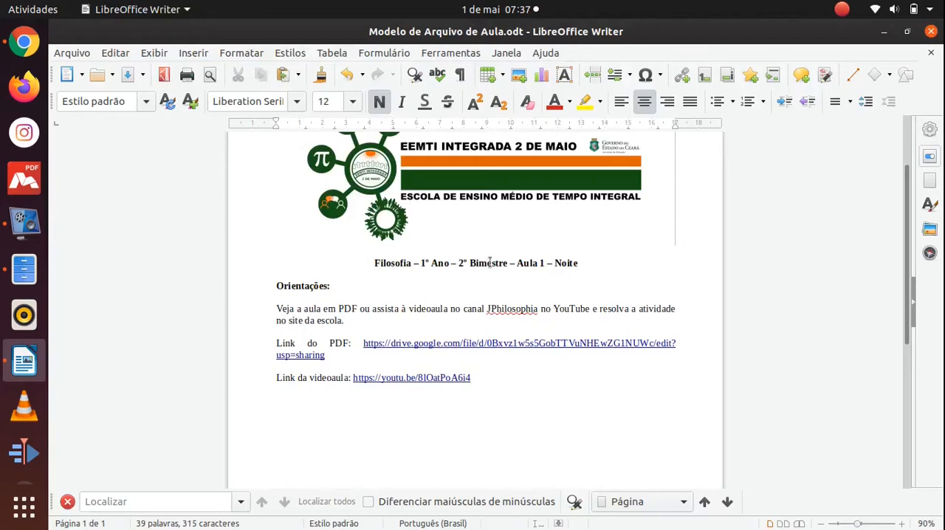
{"action": "left_click_drag", "start_coordinate": [362, 260], "coordinate": [582, 263]}
{"action": "left_click", "coordinate": [529, 293]}
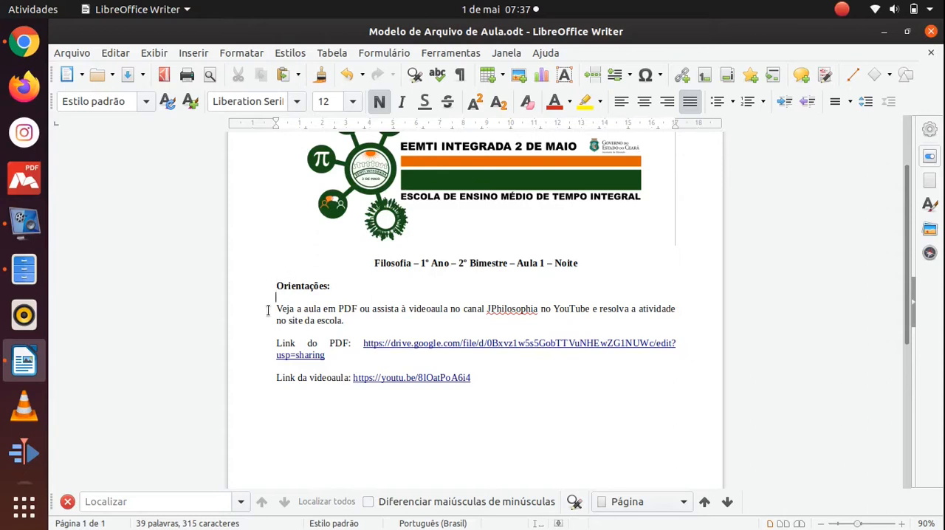
{"action": "left_click_drag", "start_coordinate": [276, 309], "coordinate": [353, 325]}
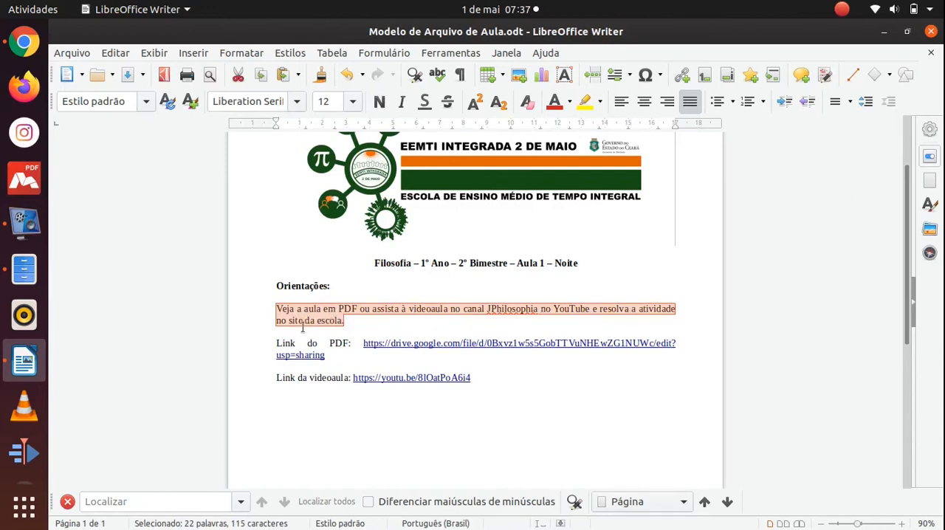
{"action": "left_click", "coordinate": [553, 411]}
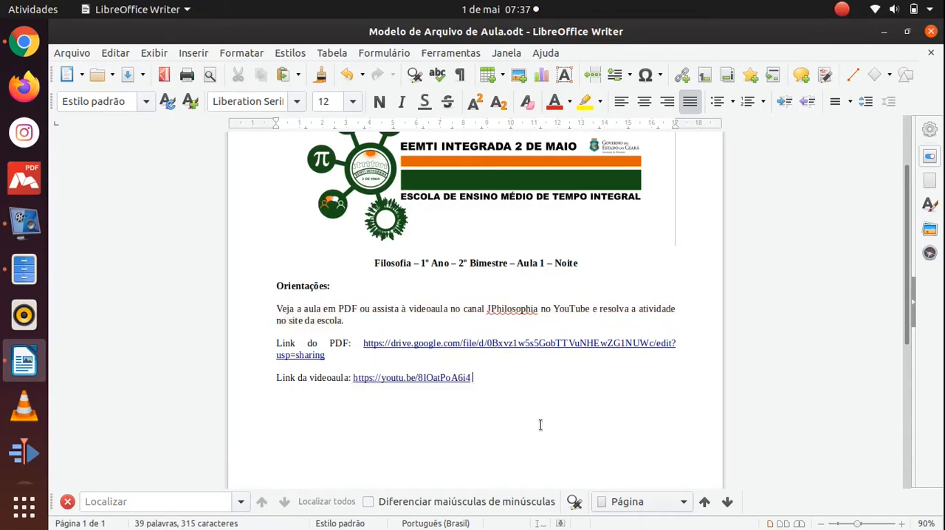
Switch to Chrome and view the 2º Bimestre lessons on the JPhilosophia.com 1º Ano page.
{"action": "key", "text": "alt+Tab"}
{"action": "key", "text": "alt+Tab"}
{"action": "key", "text": "alt+Tab"}
{"action": "key", "text": "alt+Tab"}
{"action": "key", "text": "alt+Tab"}
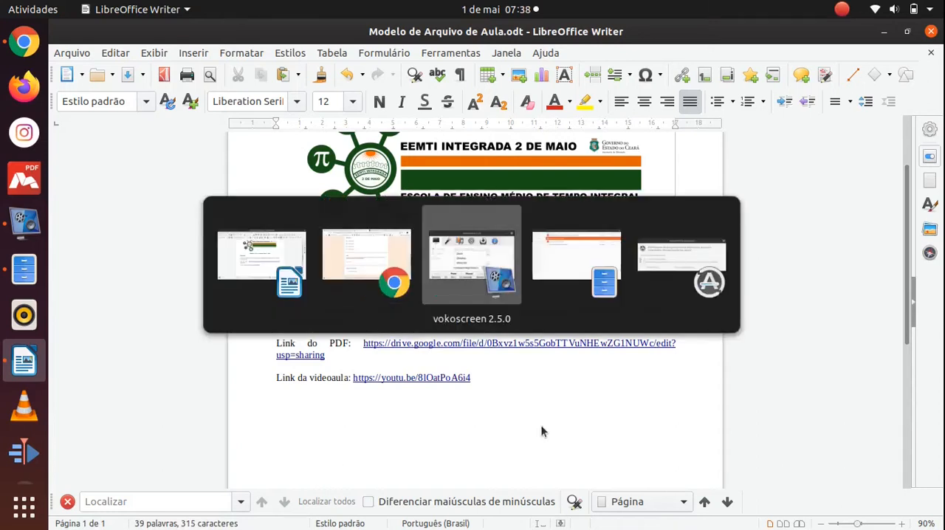
{"action": "key", "text": "alt+Tab"}
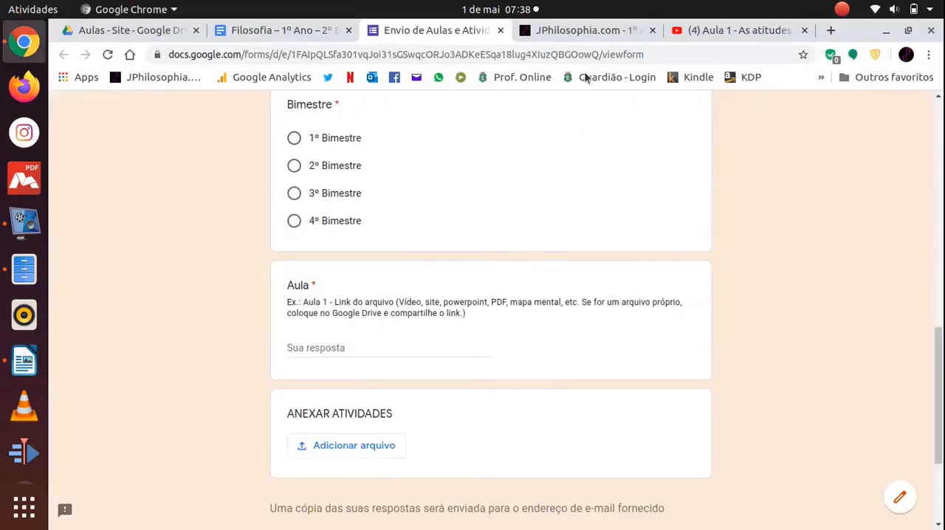
{"action": "left_click", "coordinate": [579, 30]}
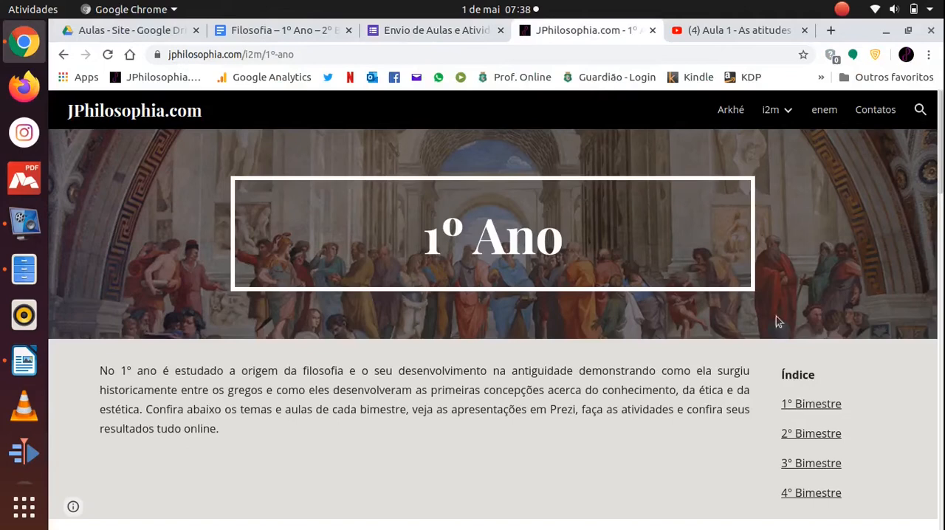
{"action": "left_click", "coordinate": [802, 434]}
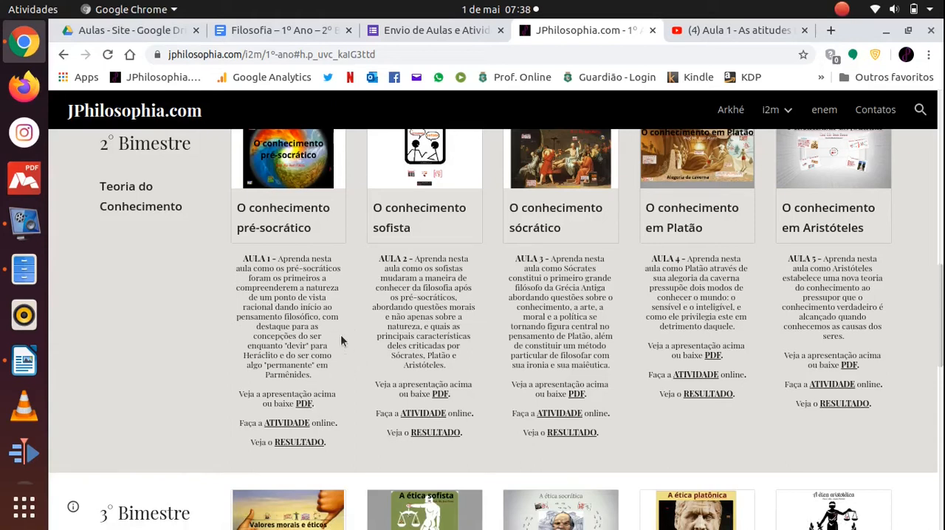
Return to the lesson document in LibreOffice Writer and examine the shift word "Noite" in its heading.
{"action": "key", "text": "alt+Tab"}
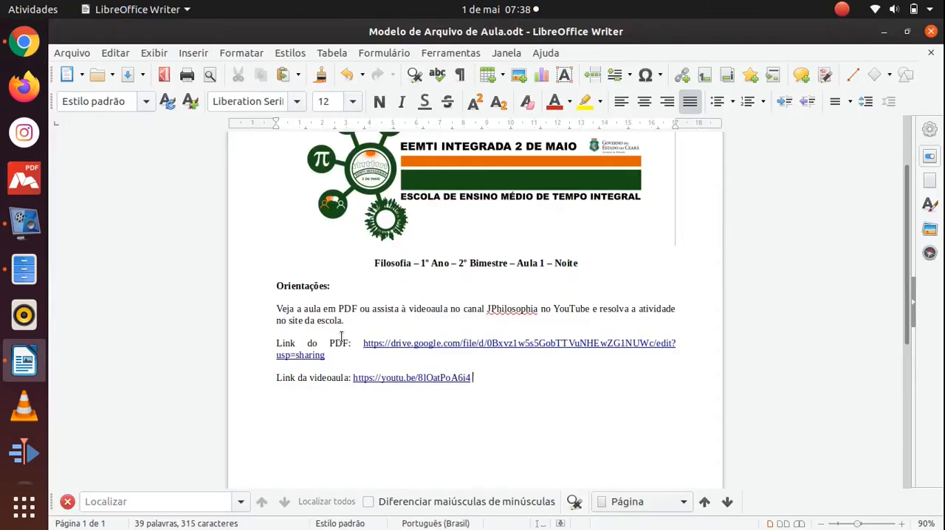
{"action": "double_click", "coordinate": [567, 263]}
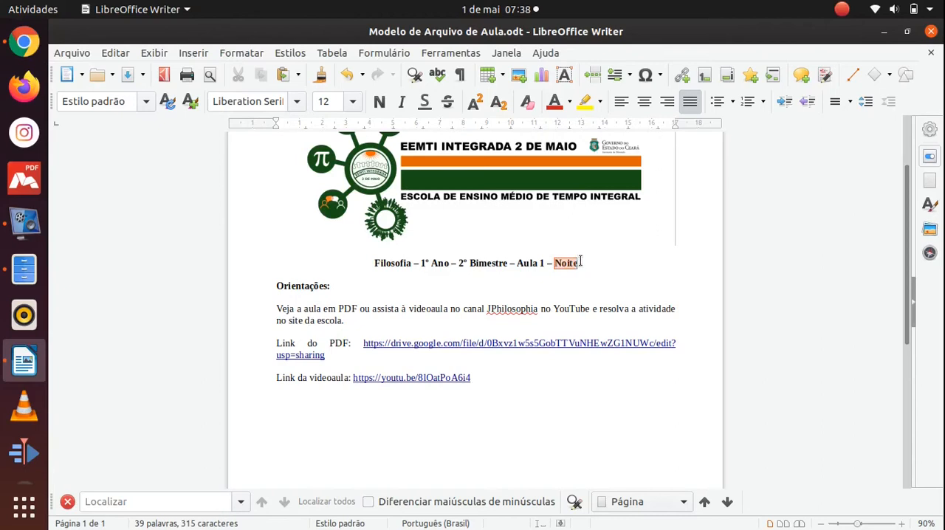
{"action": "left_click", "coordinate": [536, 379]}
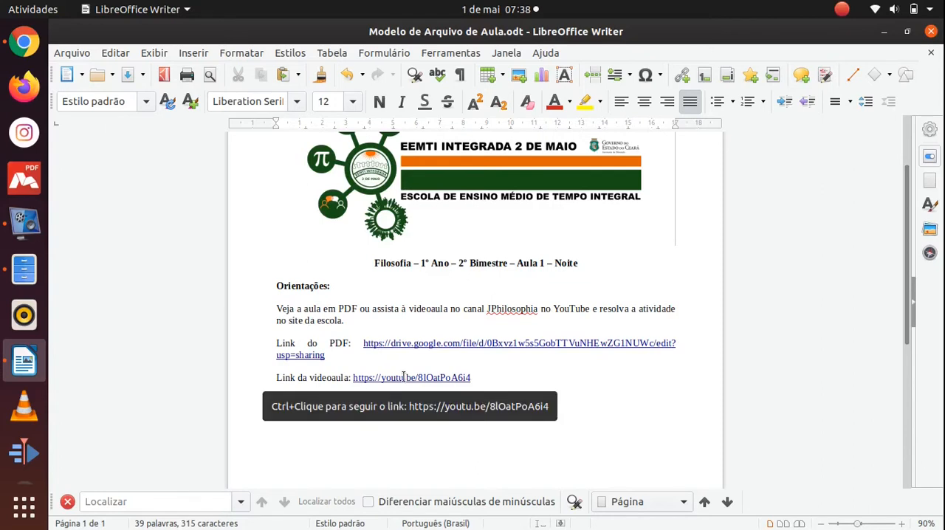
Switch to the YouTube video "Aula 1 - As atitudes filosóficas" in Chrome and copy its share link.
{"action": "key", "text": "alt+Tab"}
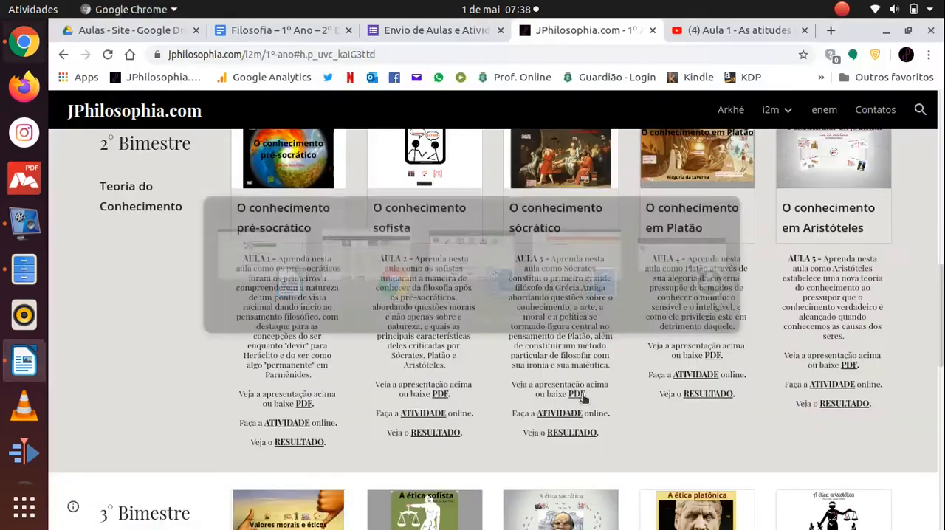
{"action": "left_click", "coordinate": [728, 30]}
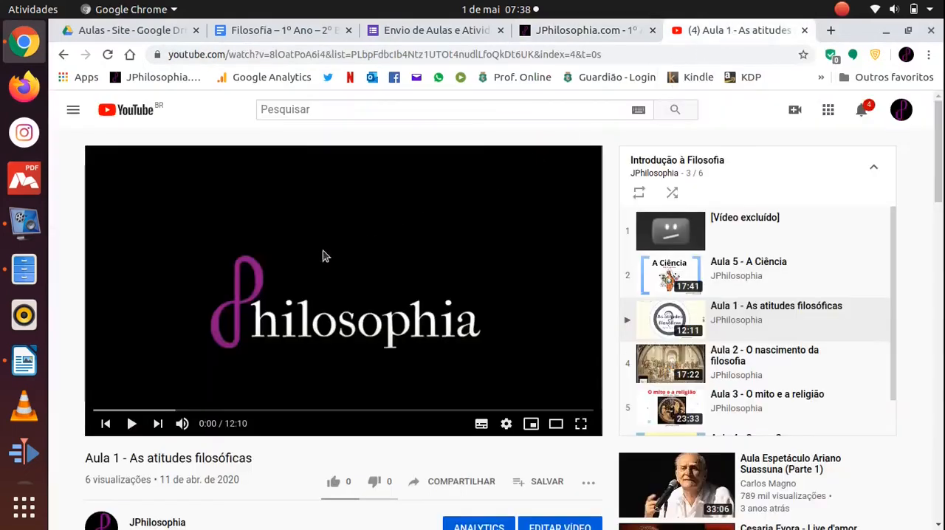
{"action": "scroll", "coordinate": [313, 256], "scroll_direction": "down", "scroll_amount": 1}
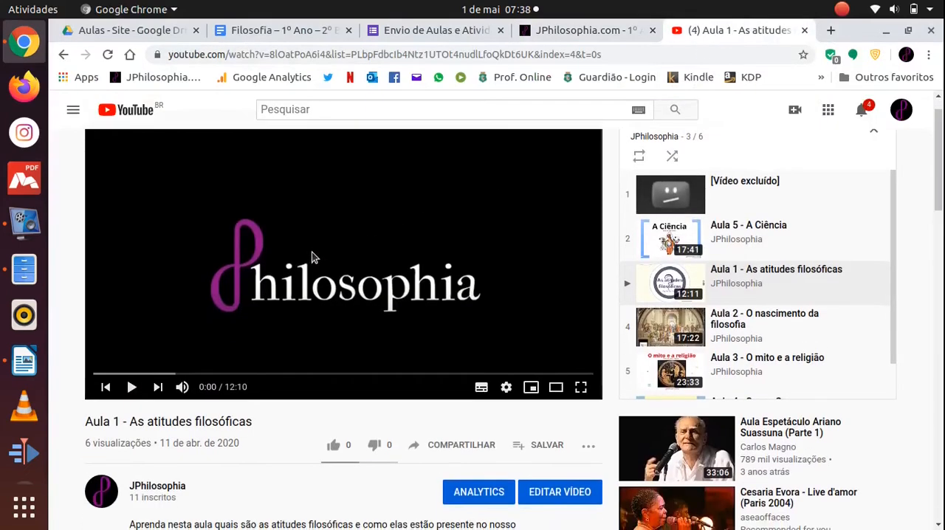
{"action": "scroll", "coordinate": [312, 256], "scroll_direction": "up", "scroll_amount": 1}
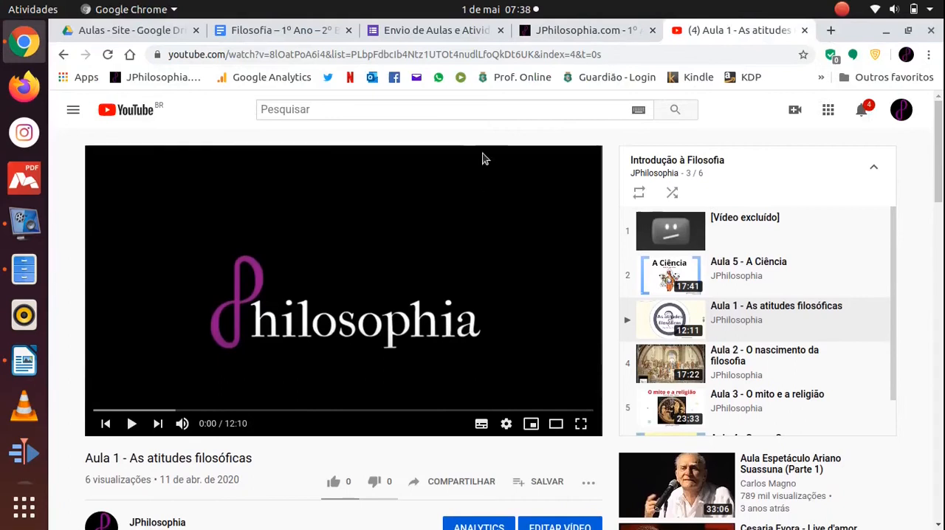
{"action": "left_click", "coordinate": [448, 480]}
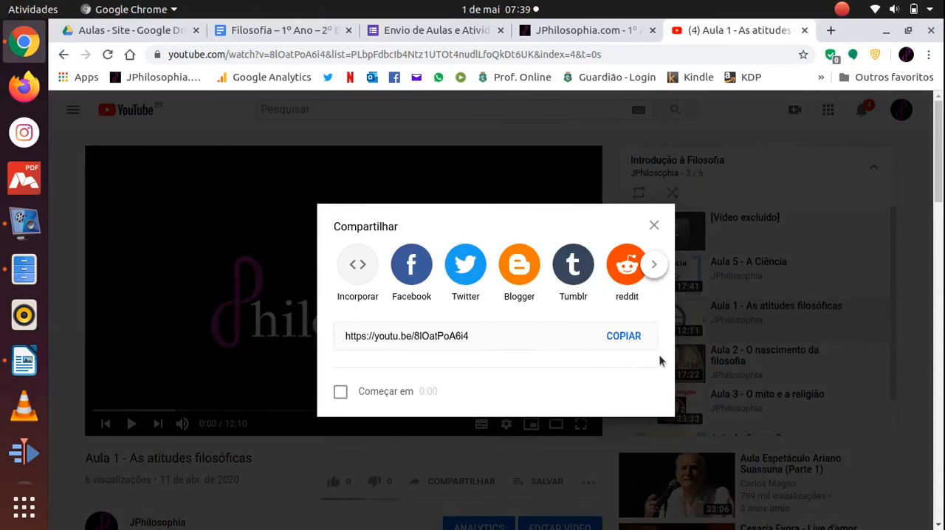
{"action": "left_click", "coordinate": [616, 336]}
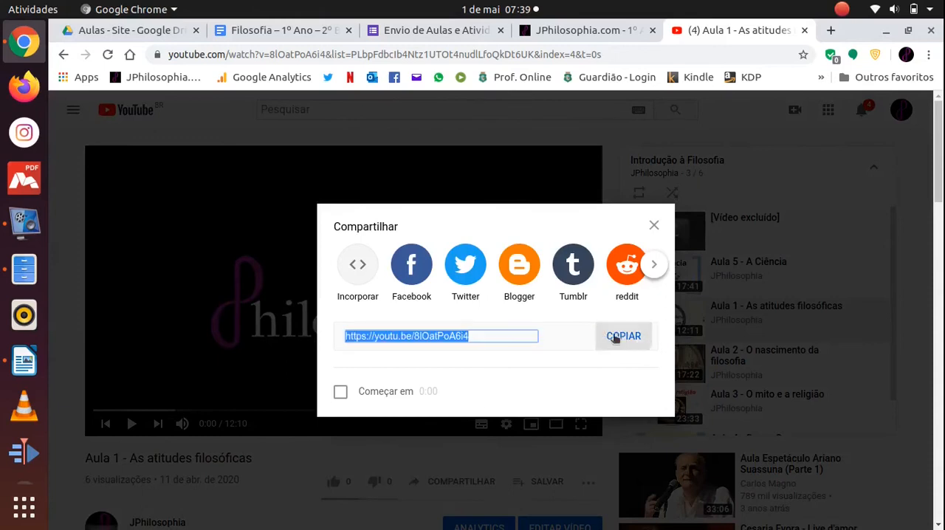
{"action": "left_click", "coordinate": [655, 226]}
Return to LibreOffice Writer and save the document Modelo de Arquivo de Aula.odt.
{"action": "key", "text": "alt+Tab"}
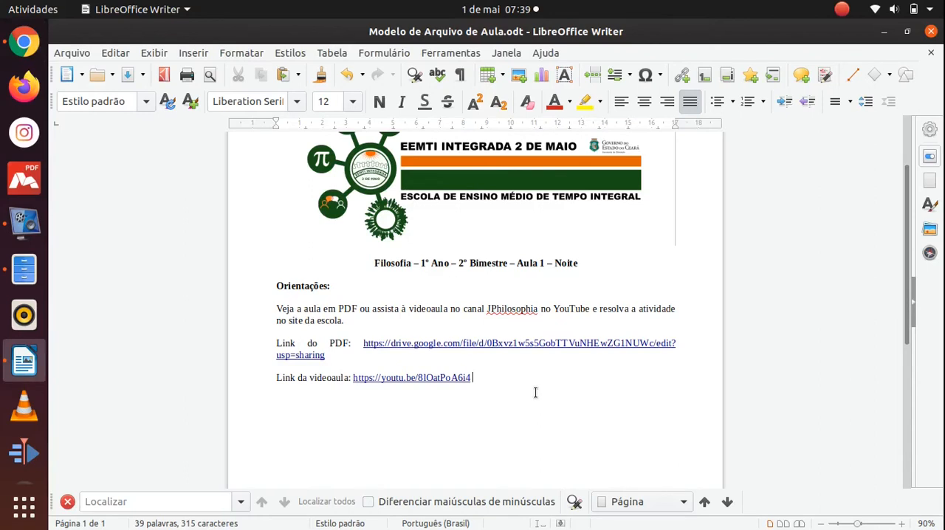
{"action": "left_click", "coordinate": [129, 75]}
{"action": "scroll", "coordinate": [539, 400], "scroll_direction": "up", "scroll_amount": 3}
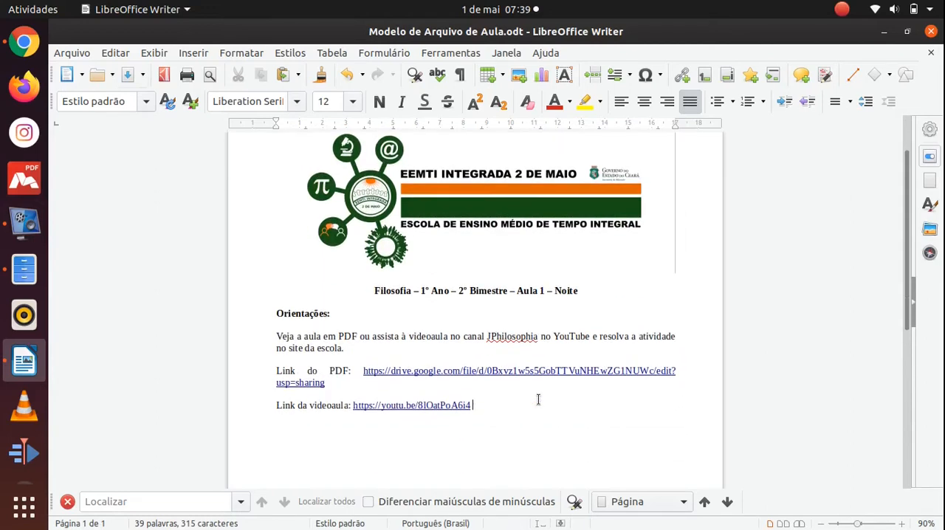
Switch to Google Drive in Chrome and upload Modelo de Arquivo de Aula.pdf to the Aulas - Site folder.
{"action": "key", "text": "alt+Tab"}
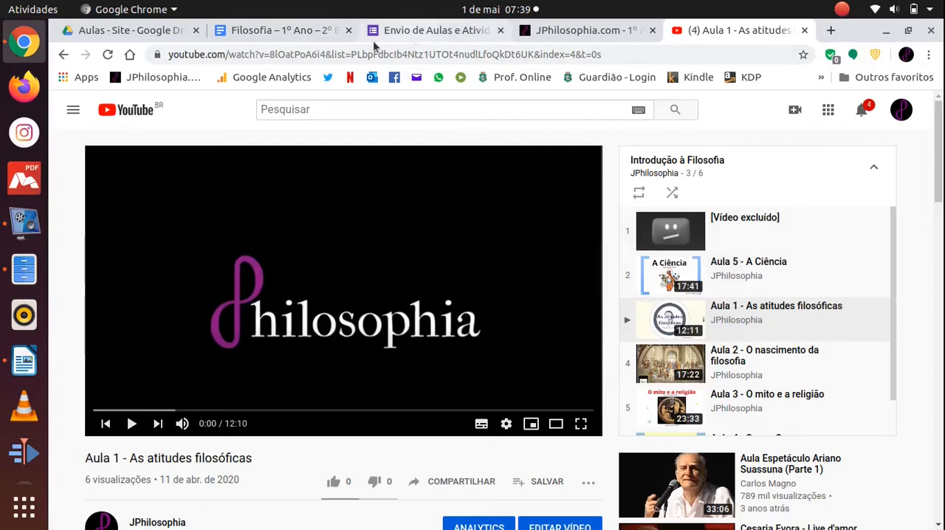
{"action": "left_click", "coordinate": [116, 31]}
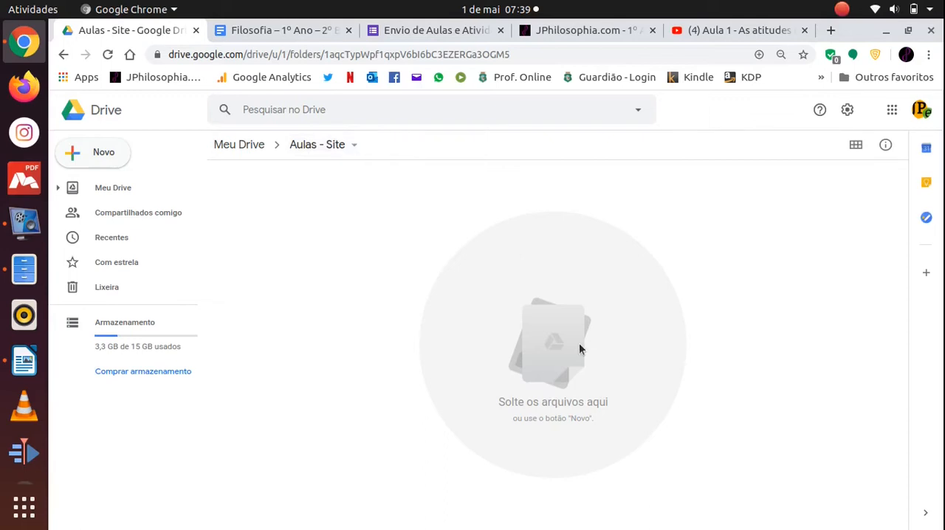
{"action": "left_click", "coordinate": [107, 153]}
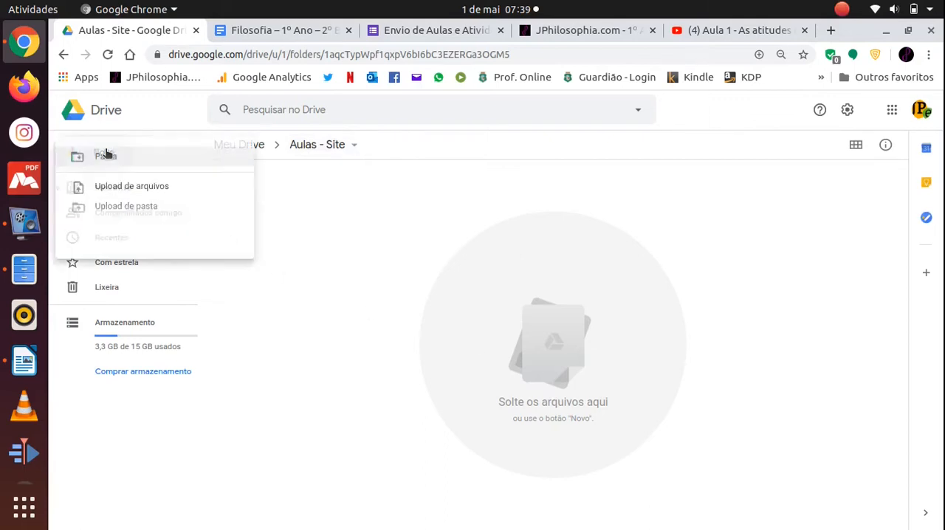
{"action": "left_click", "coordinate": [110, 194]}
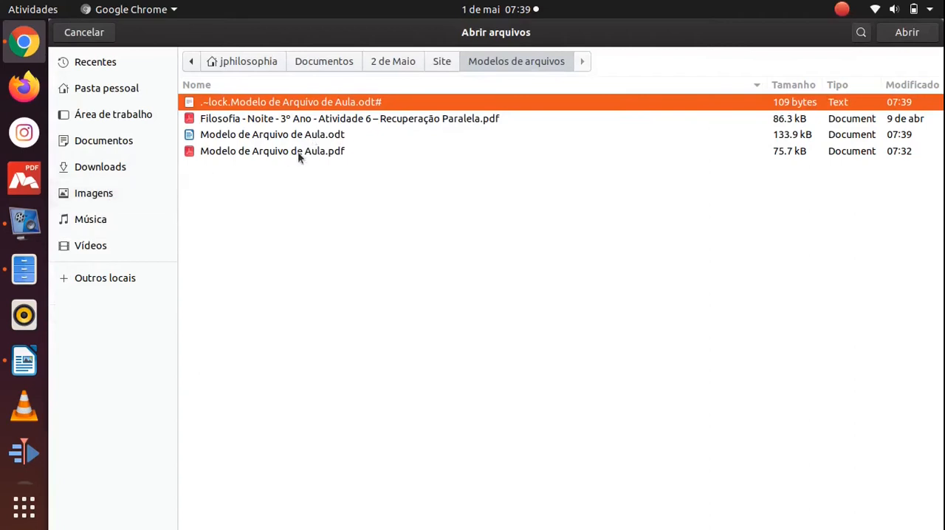
{"action": "left_click", "coordinate": [298, 151]}
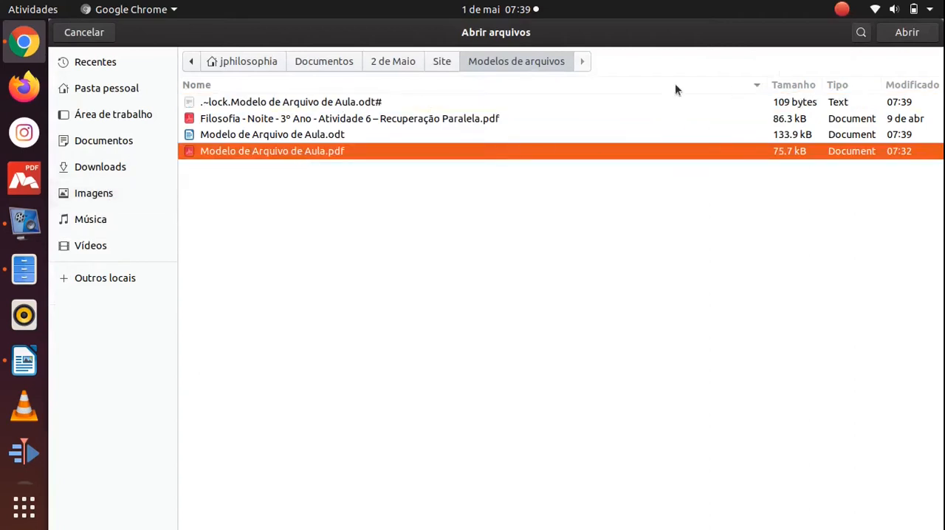
{"action": "left_click", "coordinate": [907, 32]}
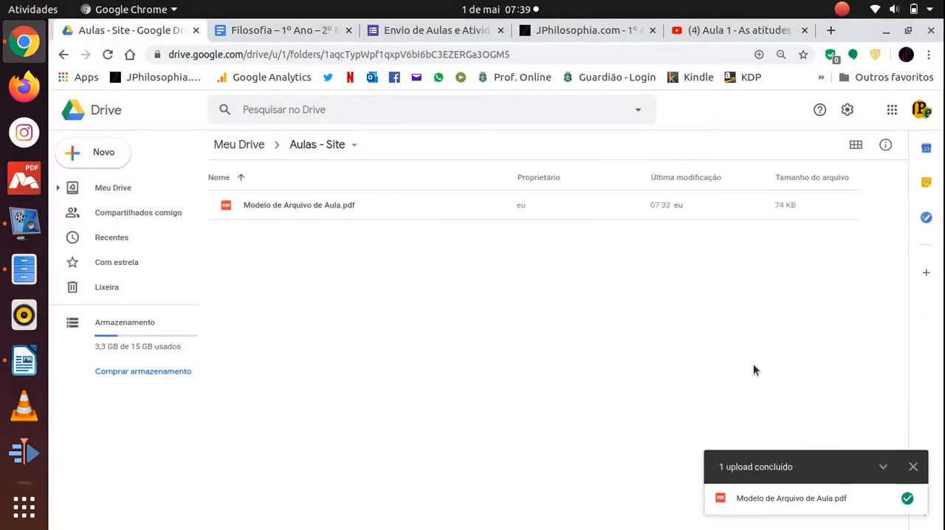
{"action": "left_click", "coordinate": [913, 467]}
Preview the uploaded Modelo de Arquivo de Aula.pdf, check its content, and return to the folder.
{"action": "left_click", "coordinate": [292, 206]}
{"action": "double_click", "coordinate": [292, 200]}
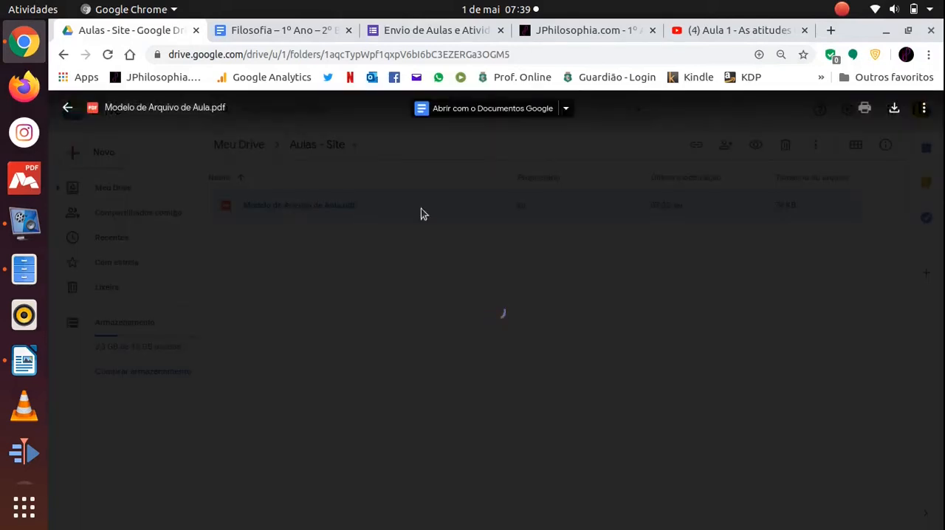
{"action": "scroll", "coordinate": [611, 270], "scroll_direction": "down", "scroll_amount": 2}
{"action": "scroll", "coordinate": [611, 269], "scroll_direction": "up", "scroll_amount": 2}
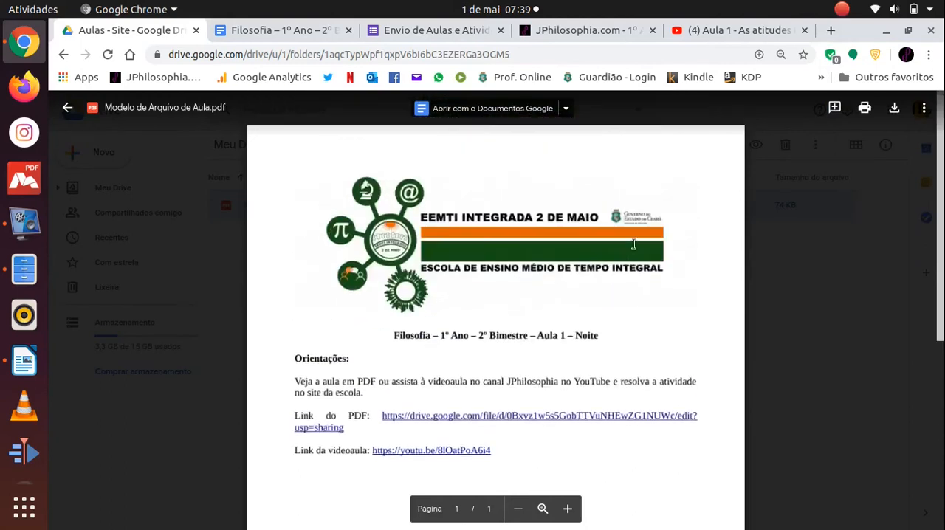
{"action": "left_click", "coordinate": [68, 107]}
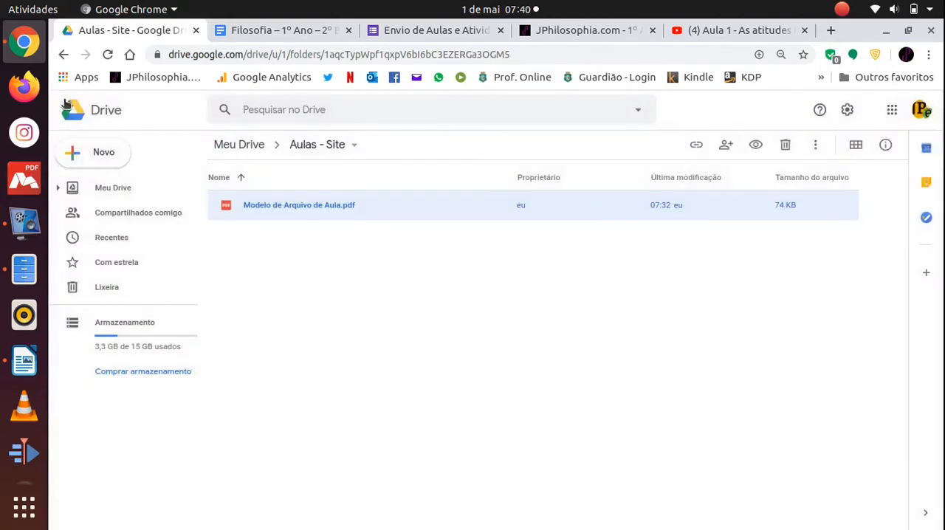
{"action": "left_click", "coordinate": [442, 30]}
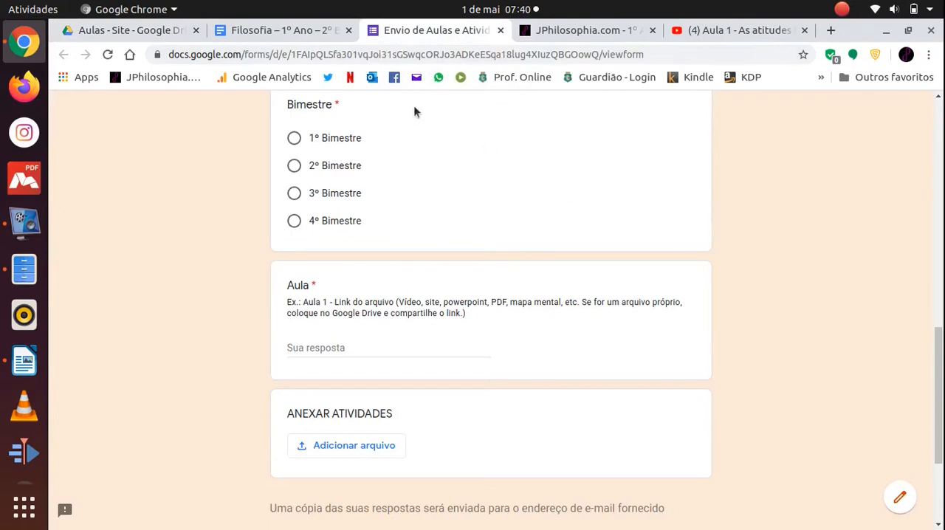
{"action": "left_click", "coordinate": [258, 31]}
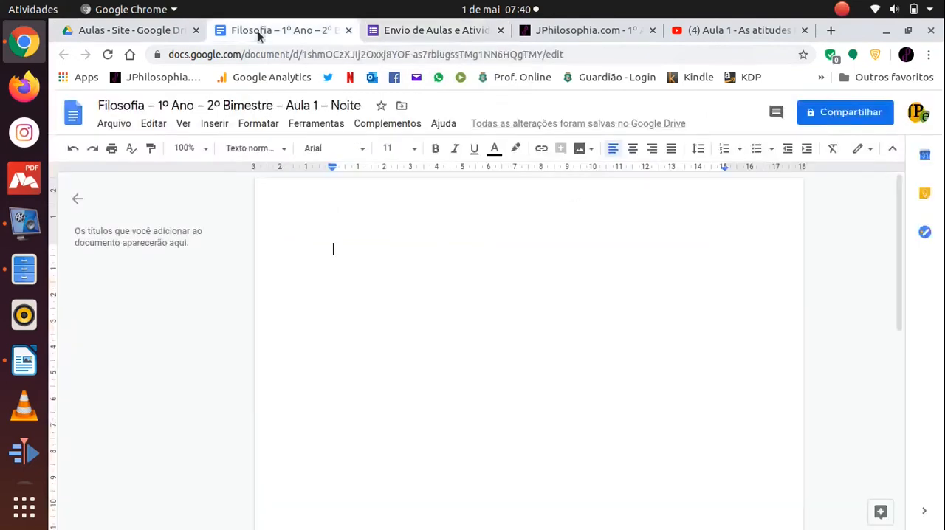
{"action": "left_click", "coordinate": [130, 31]}
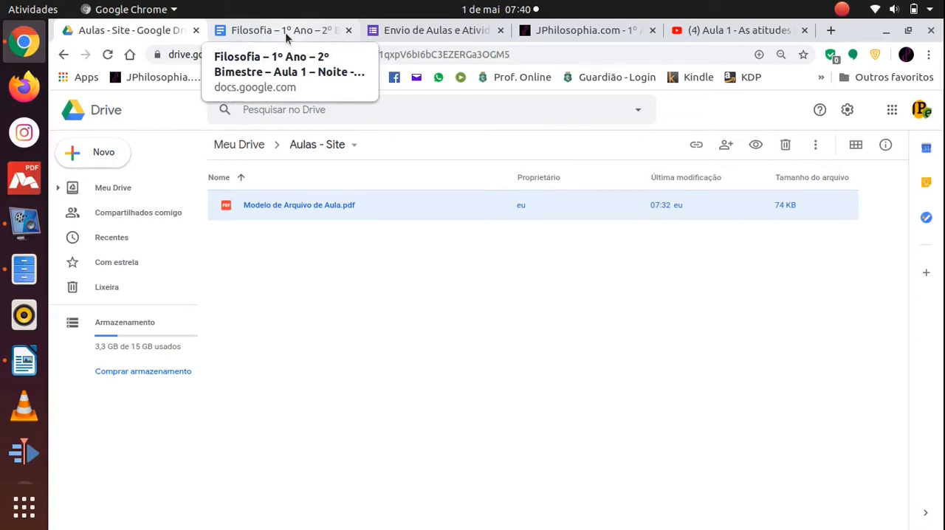
{"action": "left_click", "coordinate": [495, 276]}
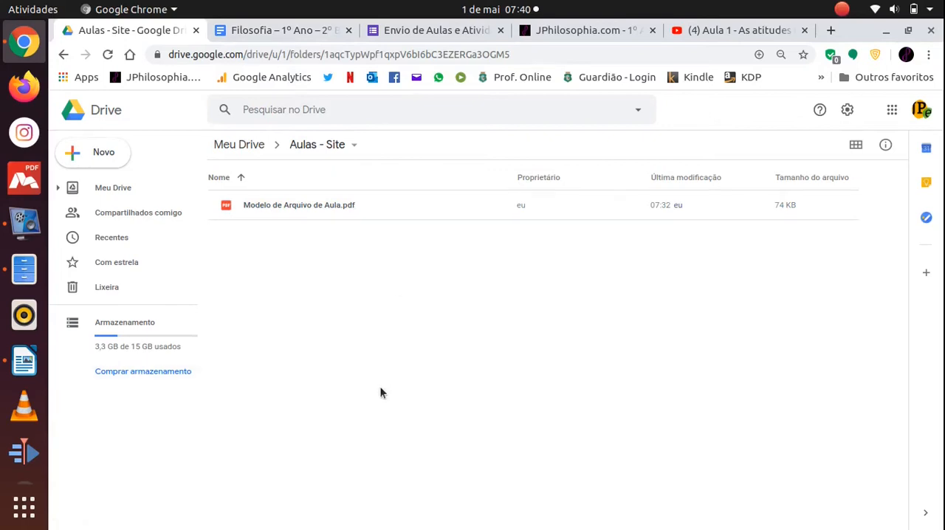
{"action": "scroll", "coordinate": [34, 343], "scroll_direction": "down", "scroll_amount": 5}
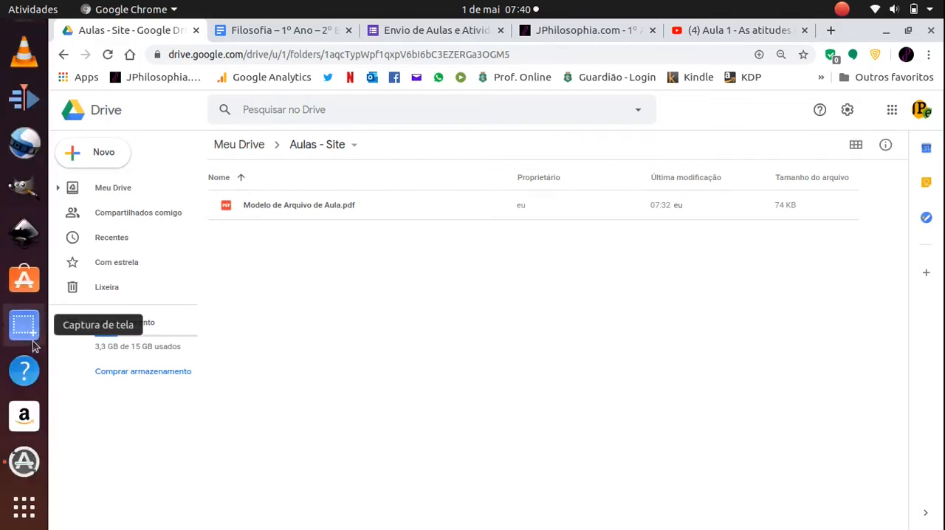
{"action": "scroll", "coordinate": [33, 346], "scroll_direction": "up", "scroll_amount": 2}
{"action": "scroll", "coordinate": [31, 351], "scroll_direction": "up", "scroll_amount": 3}
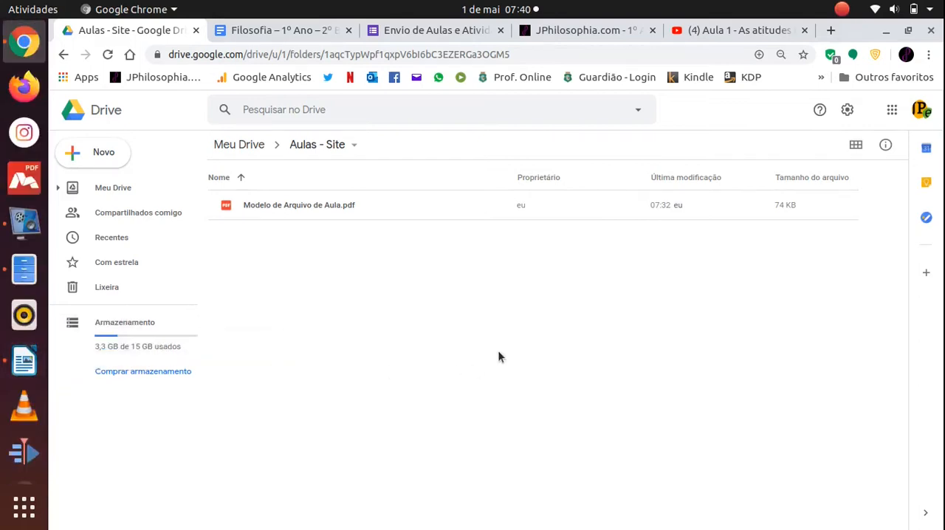
Upload Filosofia - Noite - 3º Ano - Atividade 6 – Recuperação Paralela.pdf to the Aulas - Site folder and dismiss the upload notice.
{"action": "left_click", "coordinate": [109, 156]}
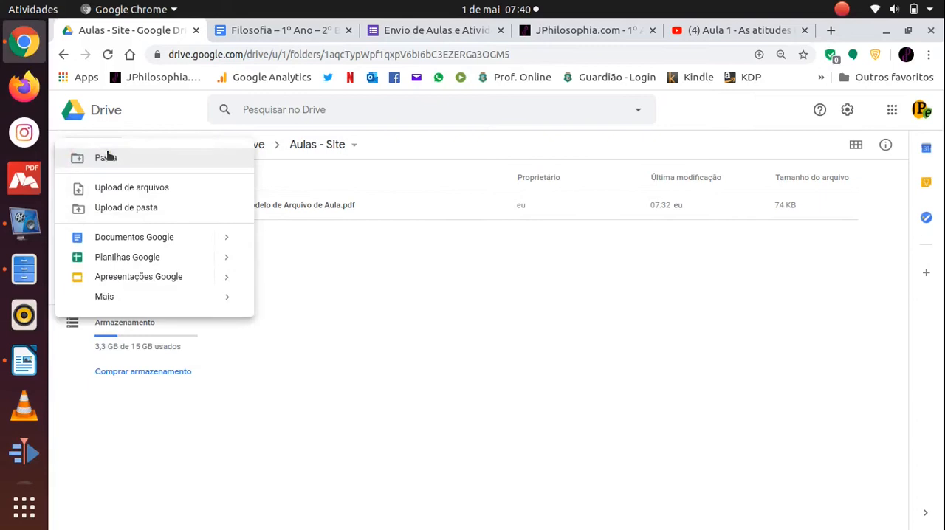
{"action": "left_click", "coordinate": [158, 190]}
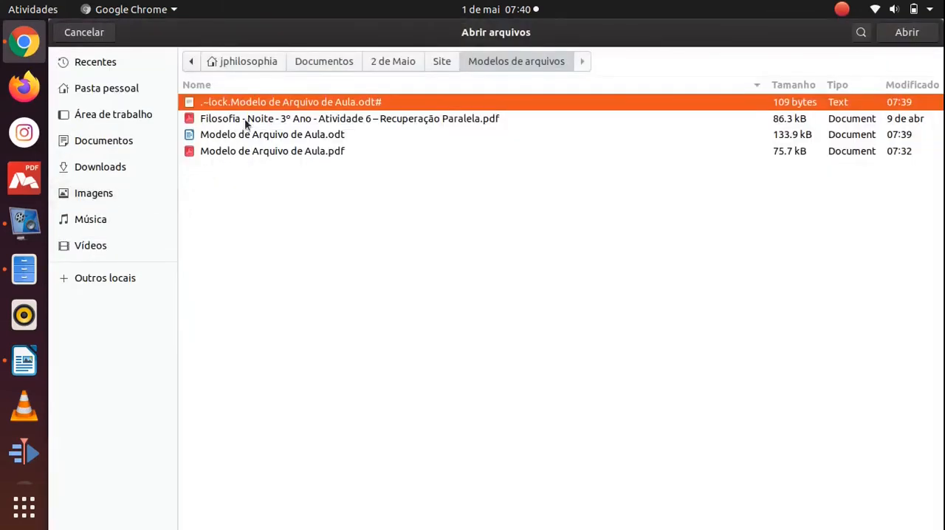
{"action": "left_click", "coordinate": [244, 118]}
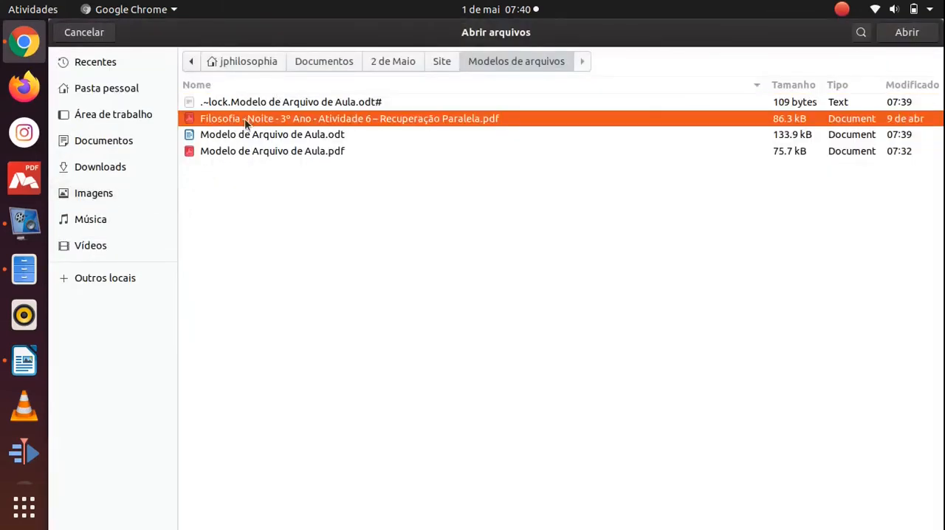
{"action": "left_click", "coordinate": [900, 39]}
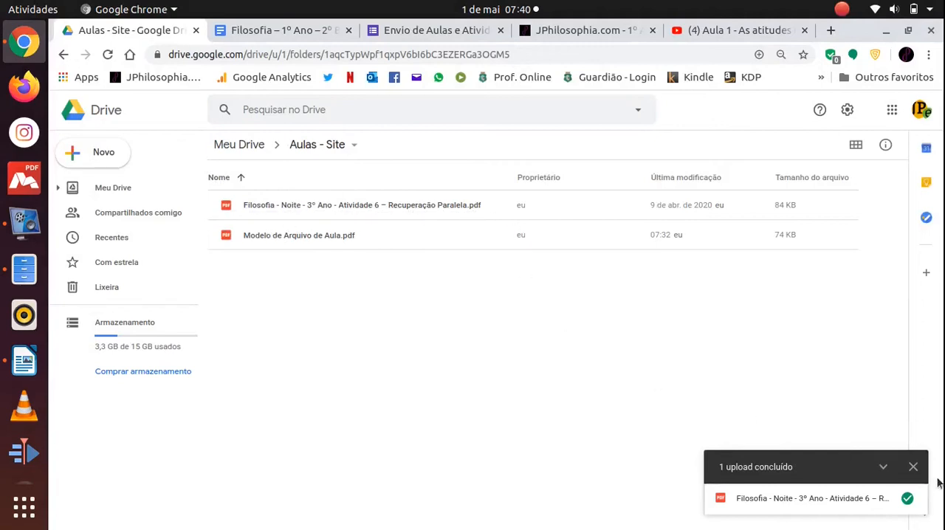
{"action": "left_click", "coordinate": [913, 467]}
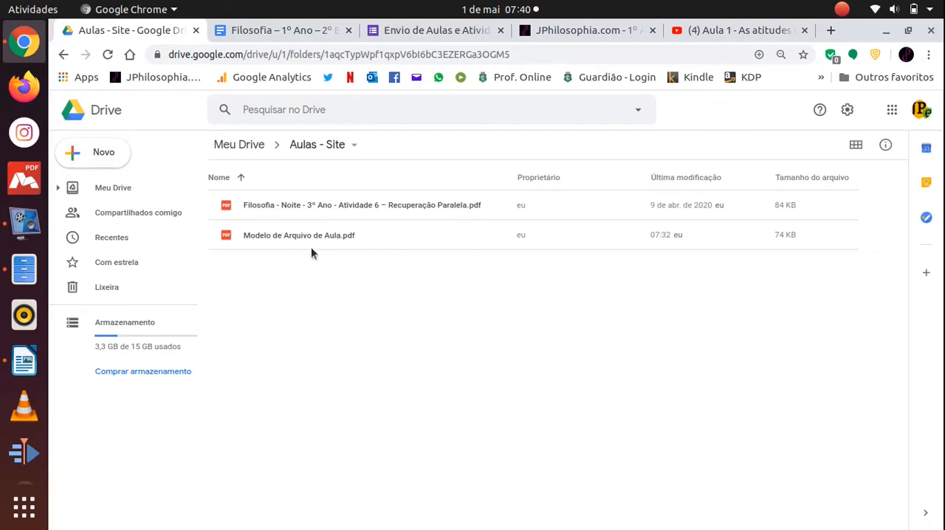
Preview the uploaded Atividade 6 – Recuperação Paralela PDF, read through its instructions and questions, and return to the folder.
{"action": "double_click", "coordinate": [308, 207]}
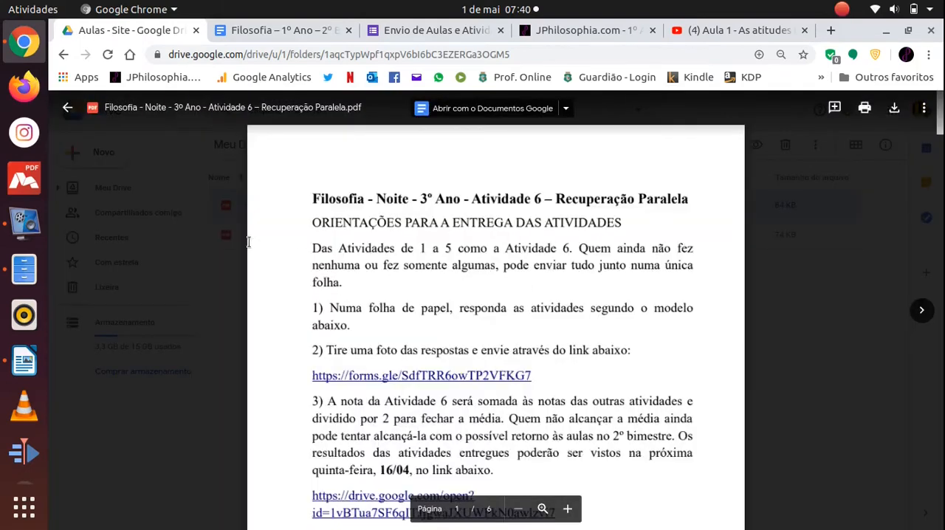
{"action": "scroll", "coordinate": [598, 280], "scroll_direction": "down", "scroll_amount": 2}
{"action": "scroll", "coordinate": [604, 301], "scroll_direction": "down", "scroll_amount": 1}
{"action": "scroll", "coordinate": [604, 301], "scroll_direction": "up", "scroll_amount": 3}
{"action": "scroll", "coordinate": [604, 301], "scroll_direction": "down", "scroll_amount": 2}
{"action": "scroll", "coordinate": [604, 302], "scroll_direction": "down", "scroll_amount": 10}
{"action": "scroll", "coordinate": [604, 301], "scroll_direction": "down", "scroll_amount": 12}
{"action": "scroll", "coordinate": [604, 301], "scroll_direction": "down", "scroll_amount": 15}
{"action": "scroll", "coordinate": [604, 301], "scroll_direction": "down", "scroll_amount": 12}
{"action": "left_click_drag", "start_coordinate": [938, 502], "coordinate": [941, 103]}
{"action": "scroll", "coordinate": [573, 319], "scroll_direction": "down", "scroll_amount": 10}
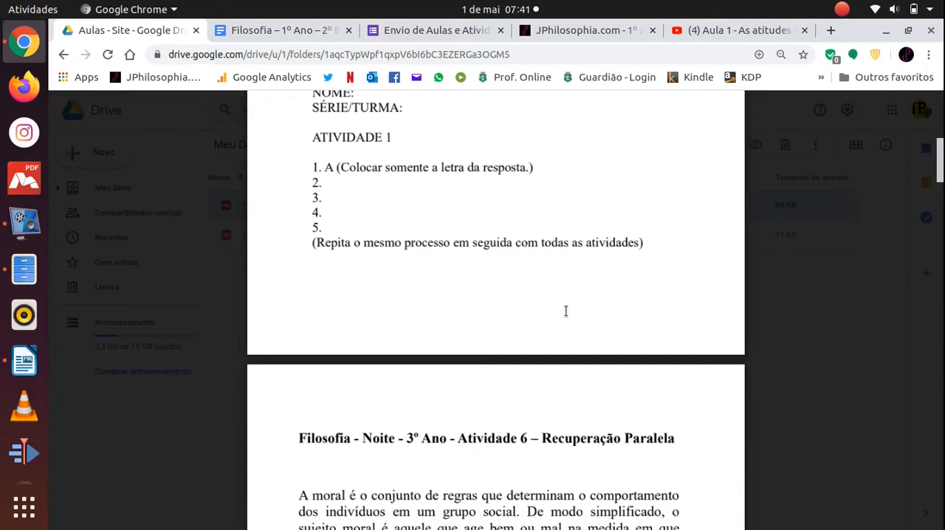
{"action": "scroll", "coordinate": [563, 308], "scroll_direction": "down", "scroll_amount": 3}
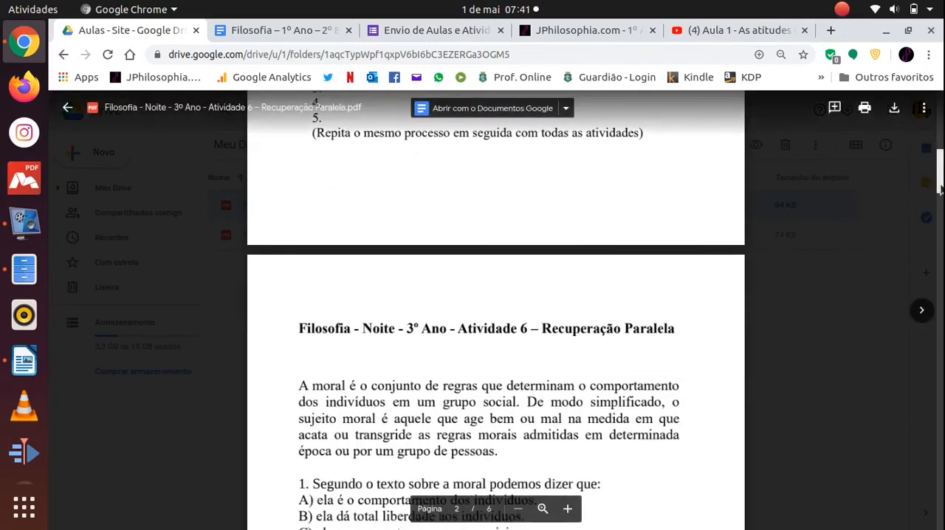
{"action": "scroll", "coordinate": [940, 191], "scroll_direction": "up", "scroll_amount": 10}
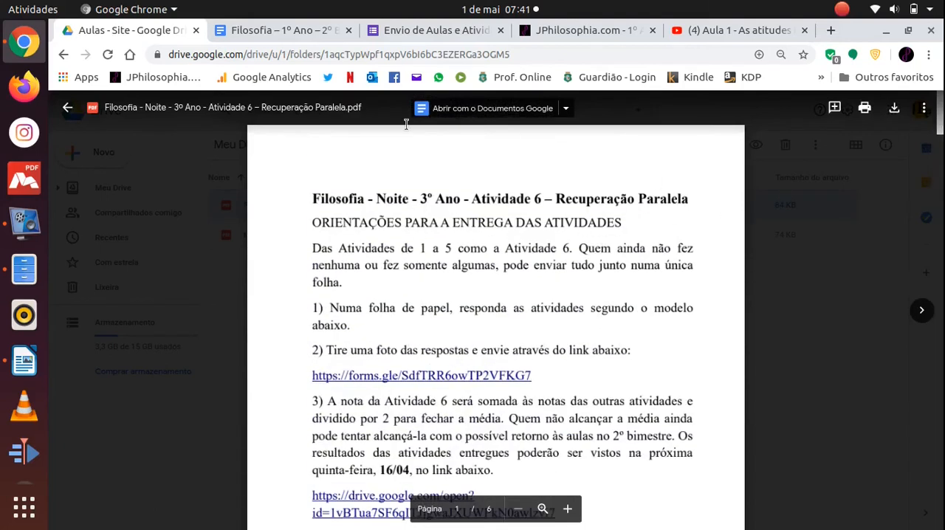
{"action": "left_click", "coordinate": [68, 108]}
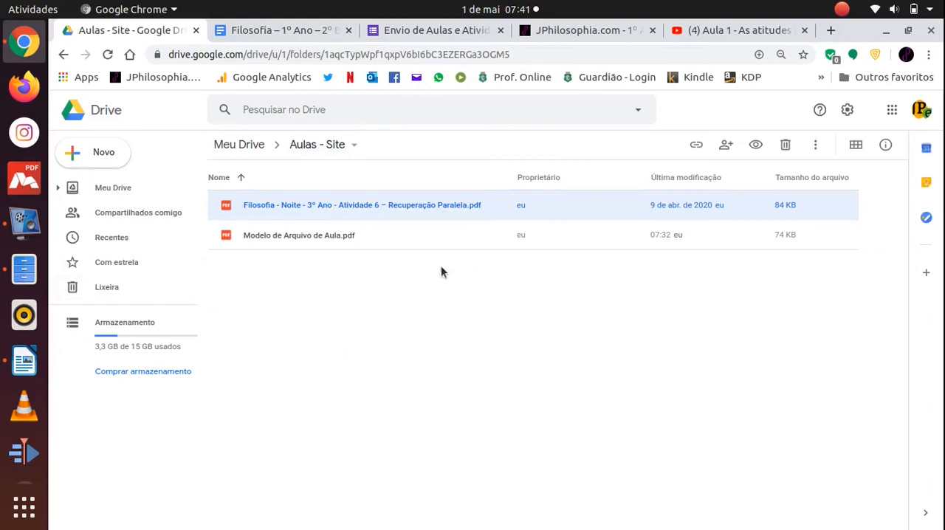
Switch to the Envio de Aulas e Atividades form and review its questions from the e-mail address to the activity attachment.
{"action": "left_click", "coordinate": [438, 30]}
{"action": "scroll", "coordinate": [842, 296], "scroll_direction": "up", "scroll_amount": 4}
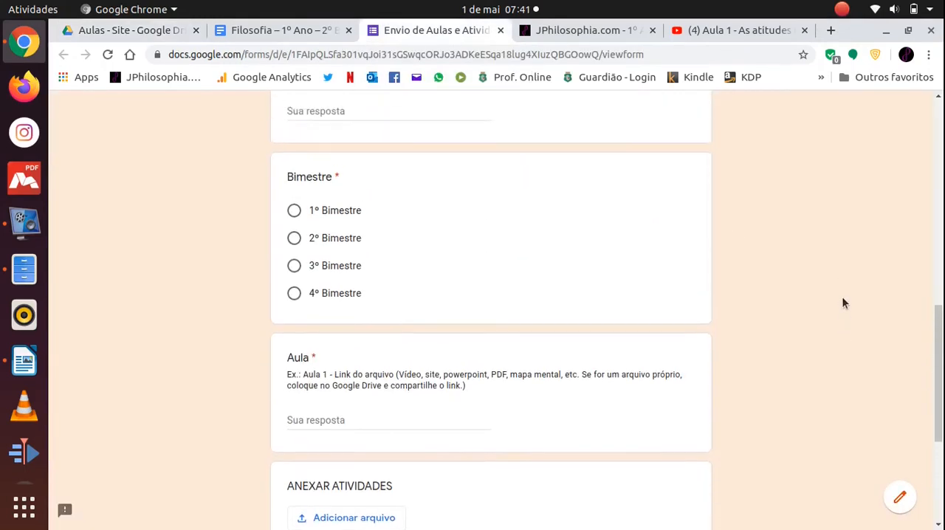
{"action": "scroll", "coordinate": [842, 298], "scroll_direction": "up", "scroll_amount": 5}
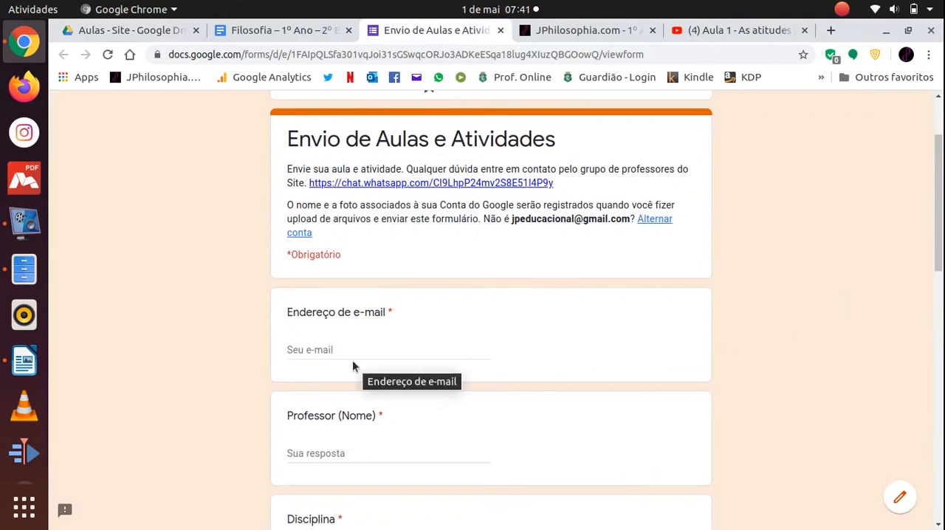
{"action": "scroll", "coordinate": [379, 450], "scroll_direction": "down", "scroll_amount": 5}
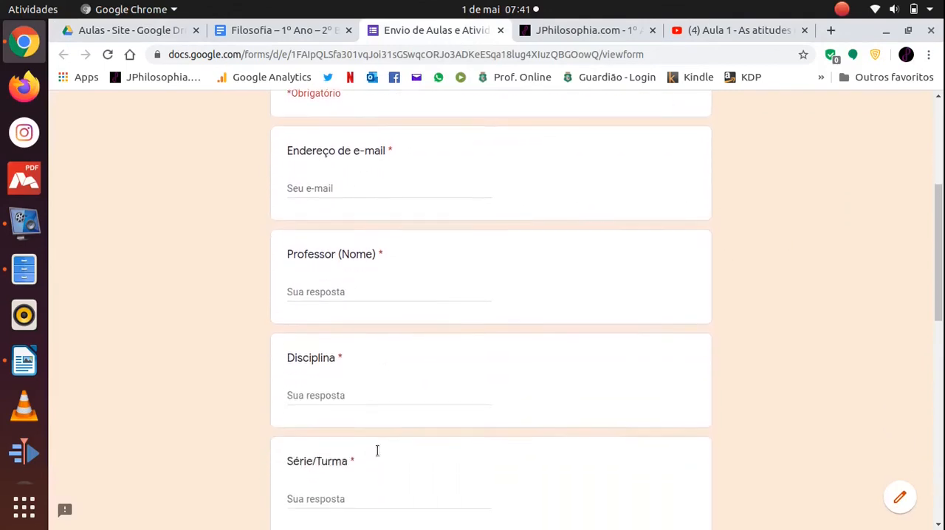
{"action": "scroll", "coordinate": [328, 362], "scroll_direction": "down", "scroll_amount": 1}
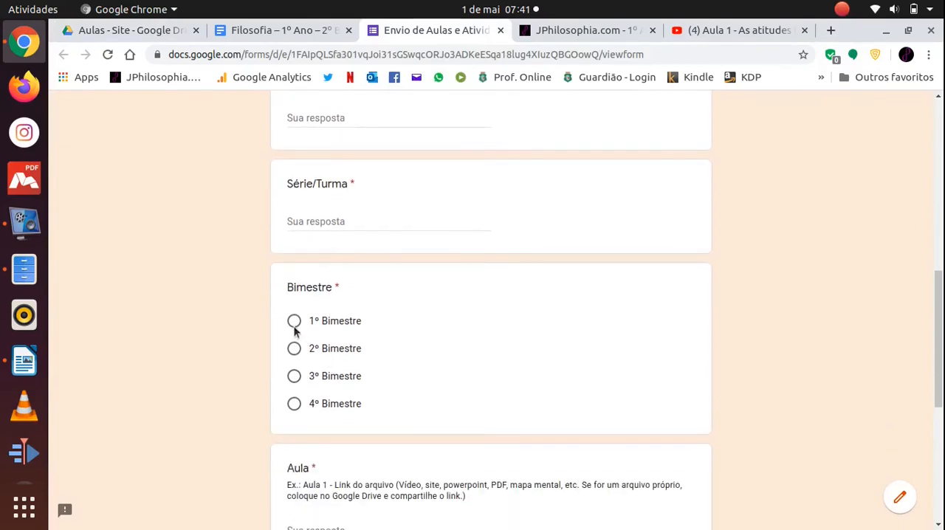
{"action": "scroll", "coordinate": [300, 331], "scroll_direction": "down", "scroll_amount": 3}
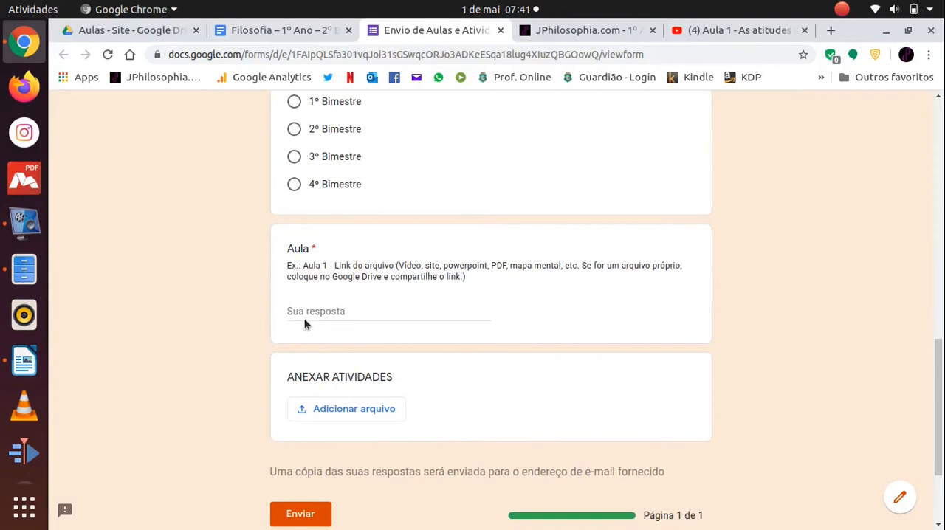
Enter "Aula - 1 -" as the start of the answer to the form's Aula question.
{"action": "left_click", "coordinate": [311, 311]}
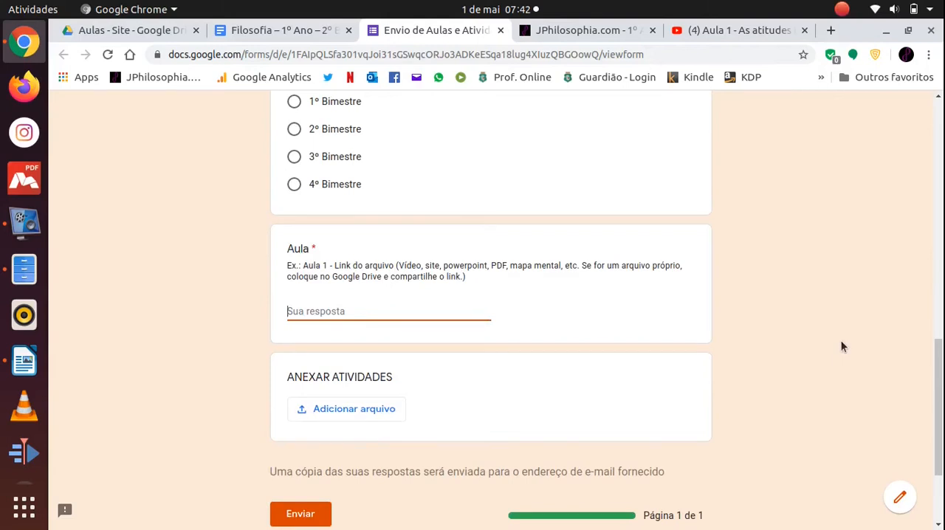
{"action": "scroll", "coordinate": [841, 342], "scroll_direction": "up", "scroll_amount": 4}
{"action": "scroll", "coordinate": [841, 342], "scroll_direction": "down", "scroll_amount": 4}
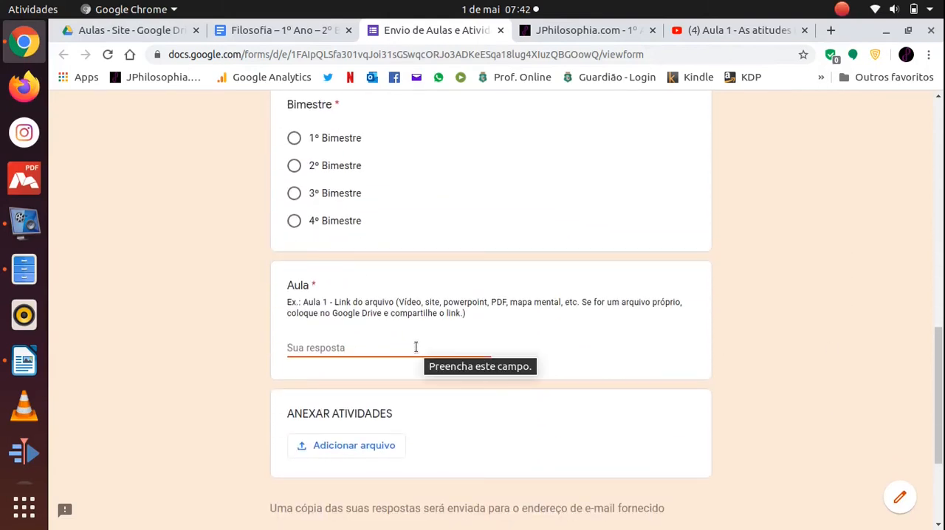
{"action": "type", "text": "Aula"}
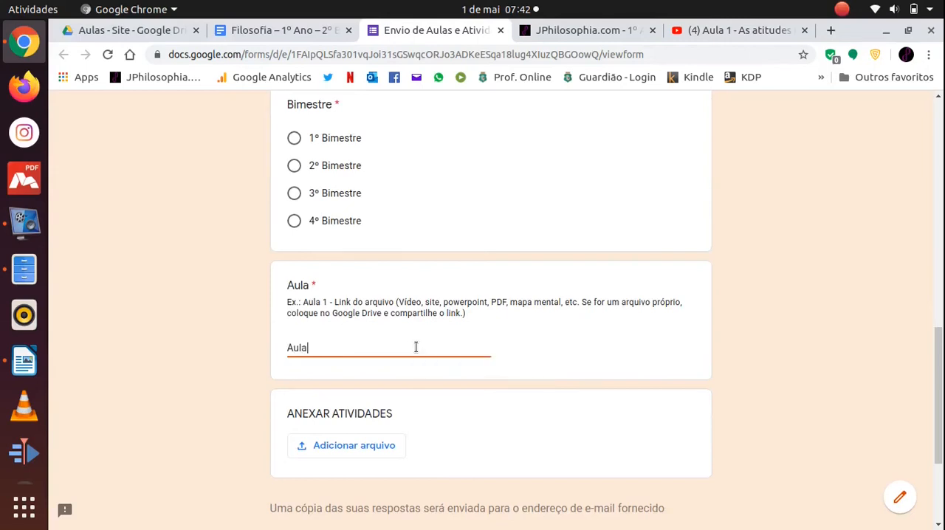
{"action": "key", "text": "BackSpace"}
{"action": "key", "text": "BackSpace"}
{"action": "key", "text": "BackSpace"}
{"action": "key", "text": "BackSpace"}
{"action": "key", "text": "BackSpace"}
{"action": "key", "text": "BackSpace"}
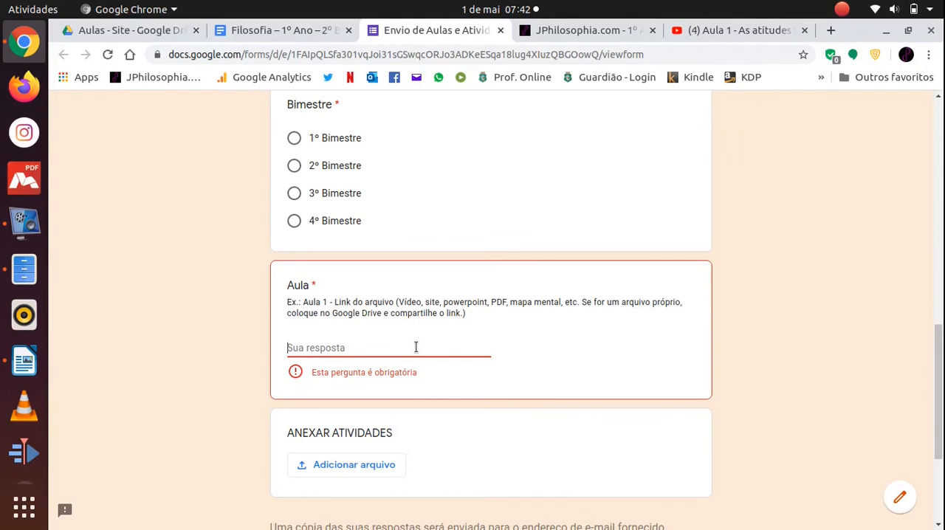
{"action": "type", "text": "Aula - 1 -"}
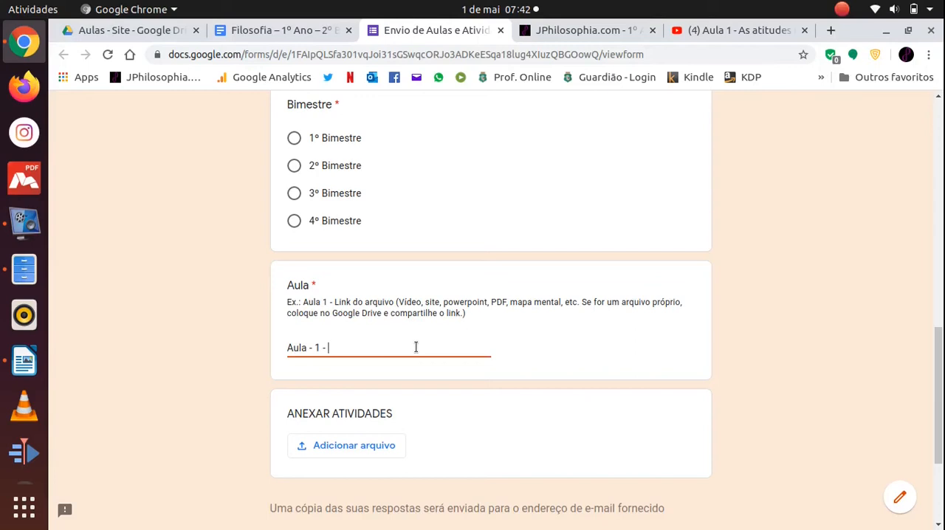
Close the open Google Docs document Filosofia – 1º Ano – 2º Bimestre – Aula 1 – Noite.
{"action": "left_click", "coordinate": [277, 30]}
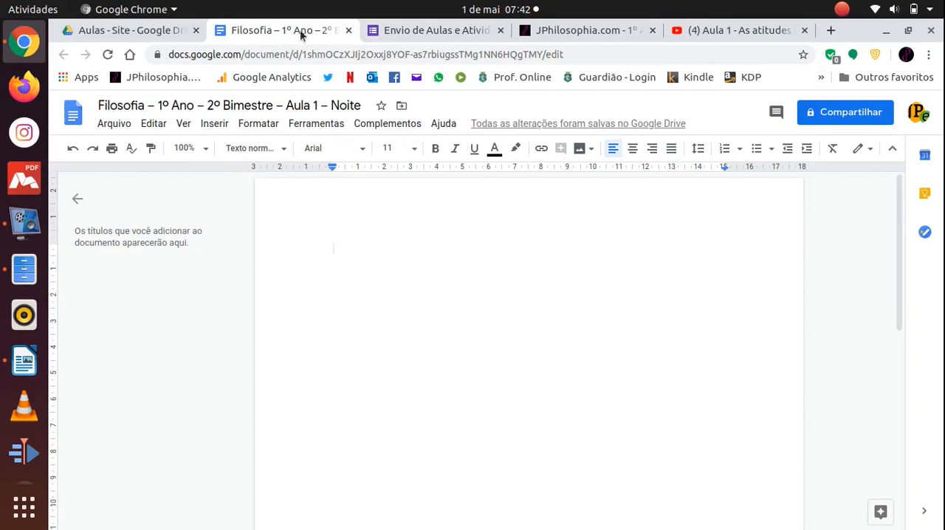
{"action": "left_click", "coordinate": [349, 30]}
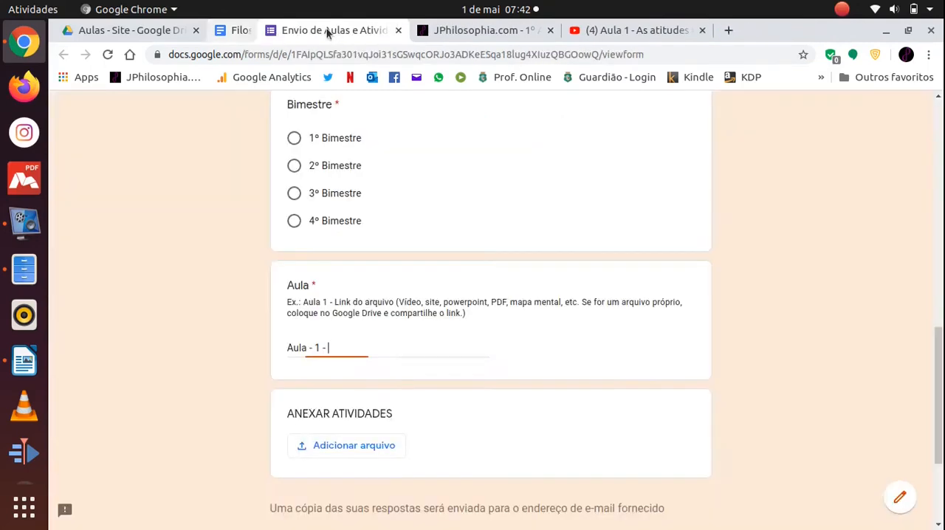
Enable link sharing for the Atividade 6 – Recuperação Paralela PDF in Drive and paste its link after "Aula - 1 -" in the form.
{"action": "left_click", "coordinate": [124, 28]}
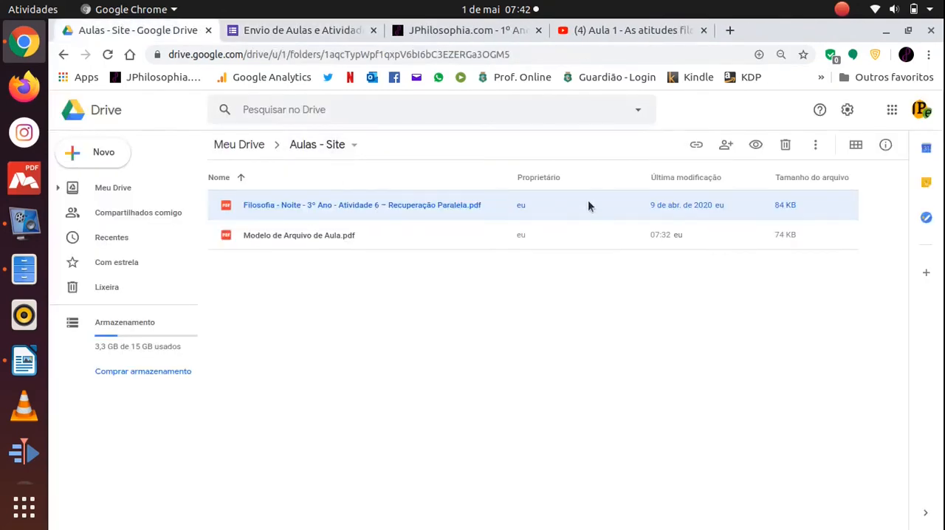
{"action": "left_click", "coordinate": [696, 146]}
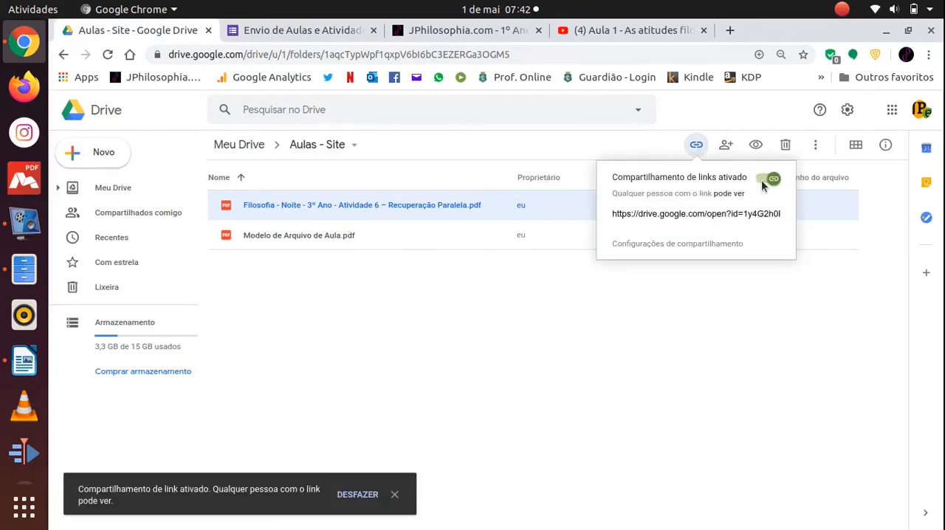
{"action": "left_click", "coordinate": [726, 215]}
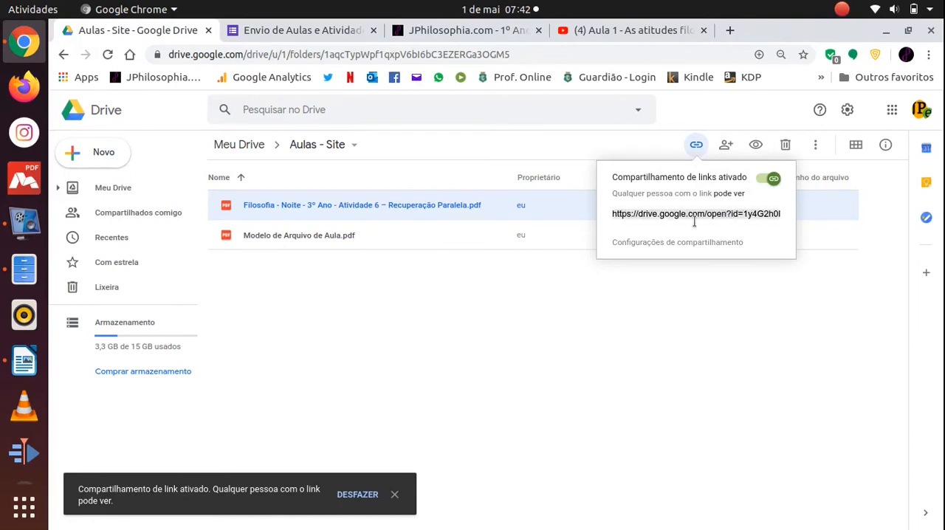
{"action": "left_click", "coordinate": [284, 30]}
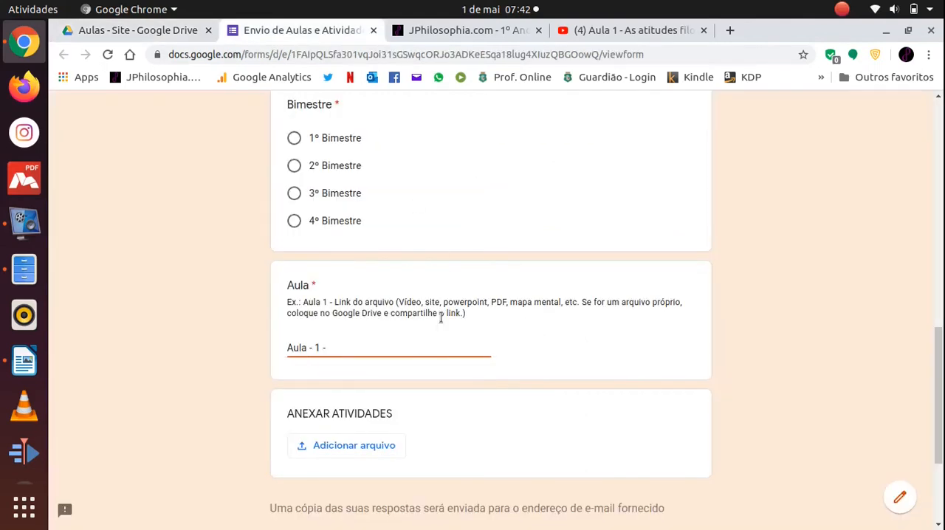
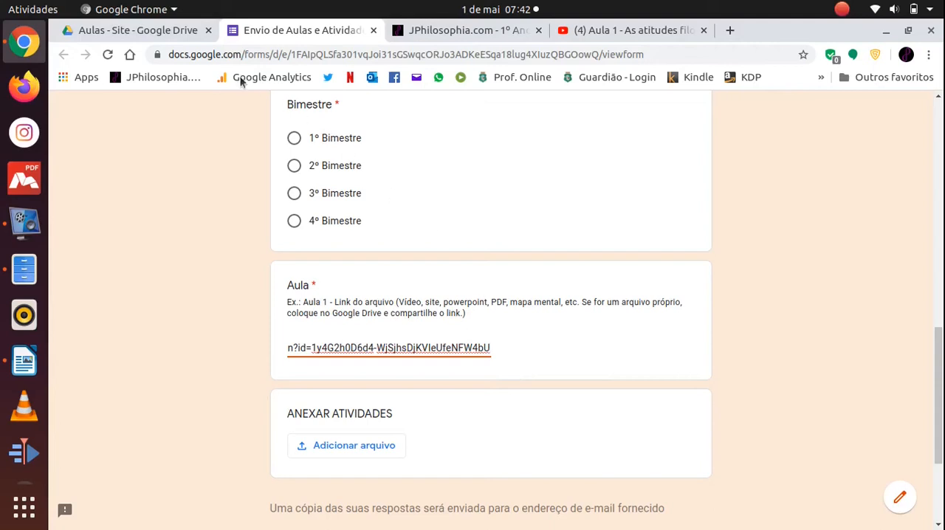
Return to the Aulas - Site folder in Drive and enable link sharing for Modelo de Arquivo de Aula.pdf.
{"action": "left_click", "coordinate": [183, 31]}
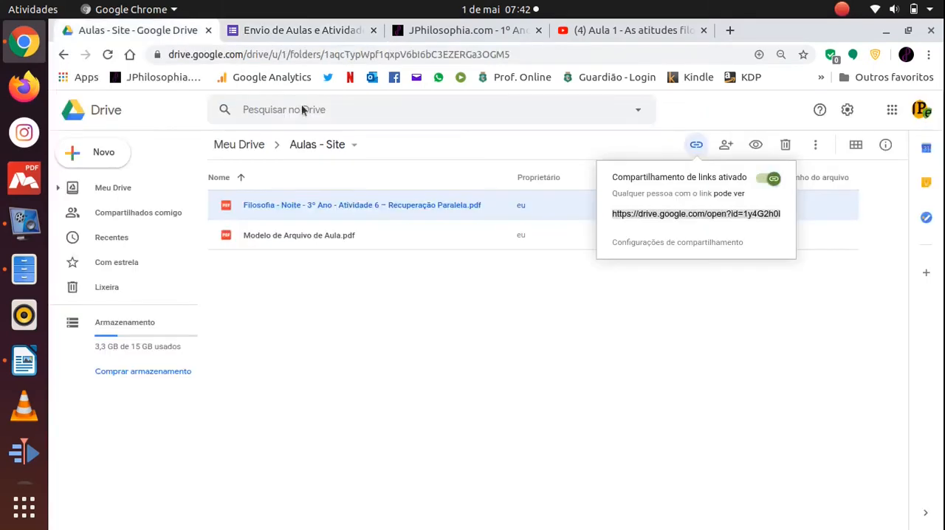
{"action": "left_click", "coordinate": [667, 336]}
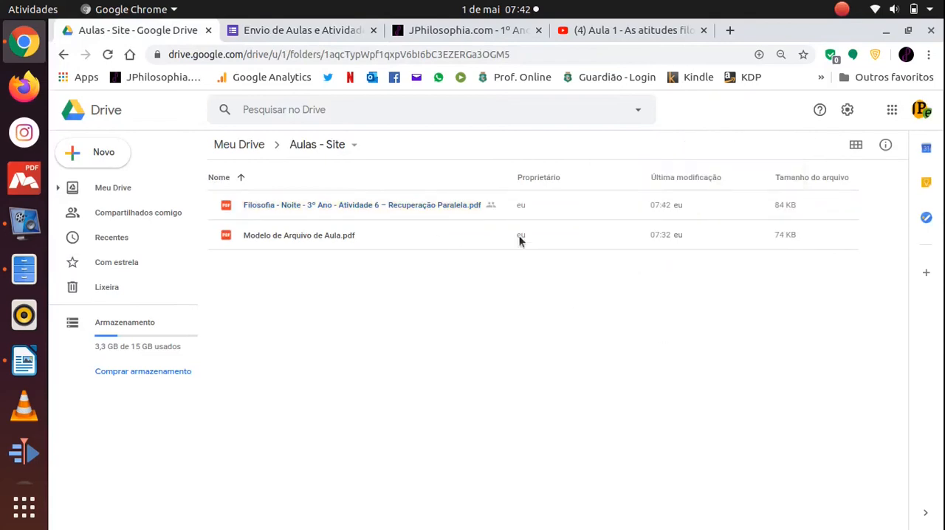
{"action": "left_click", "coordinate": [339, 240]}
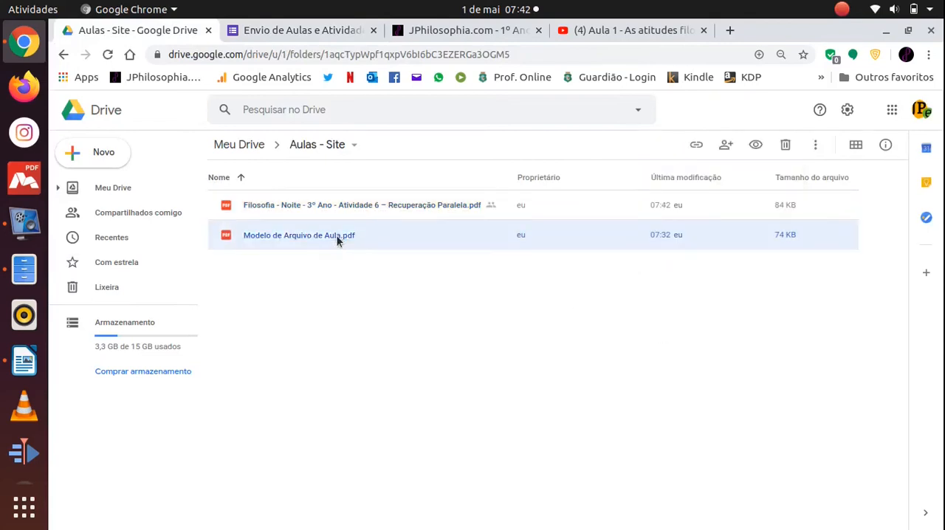
{"action": "left_click", "coordinate": [696, 145]}
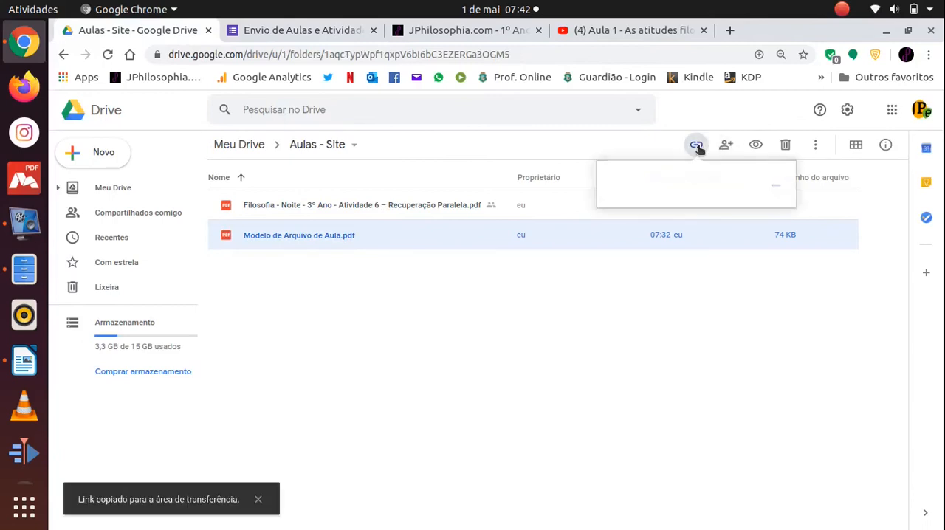
{"action": "left_click", "coordinate": [781, 179]}
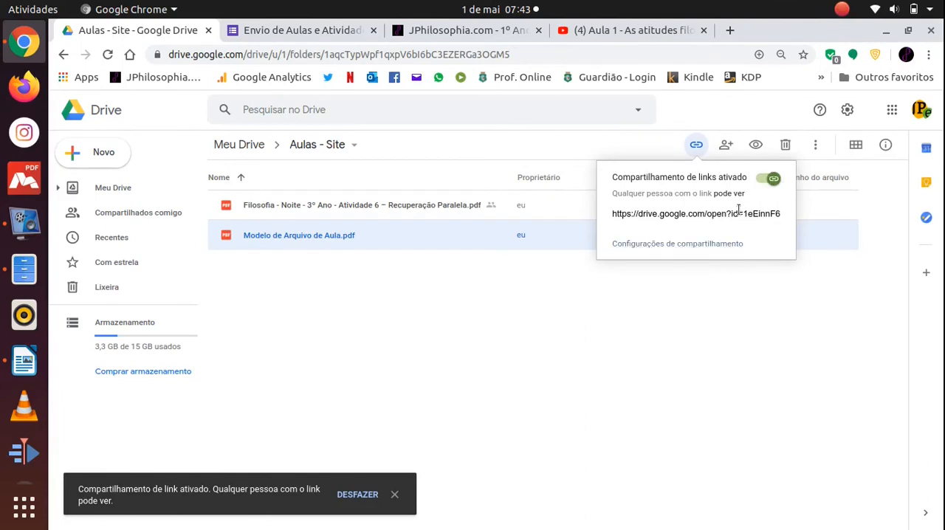
{"action": "left_click", "coordinate": [657, 331]}
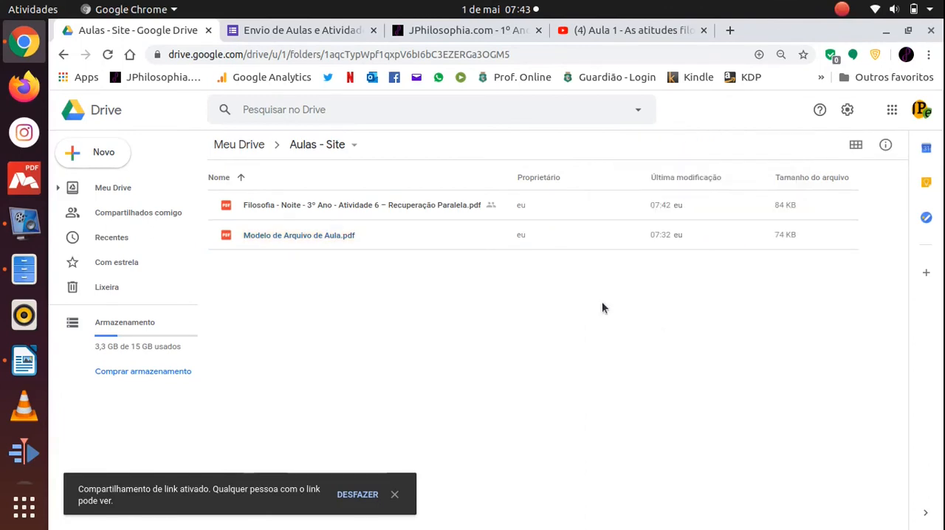
Open the sharing settings of Modelo de Arquivo de Aula.pdf and add a person by e-mail with the Pode ver permission.
{"action": "left_click", "coordinate": [271, 234]}
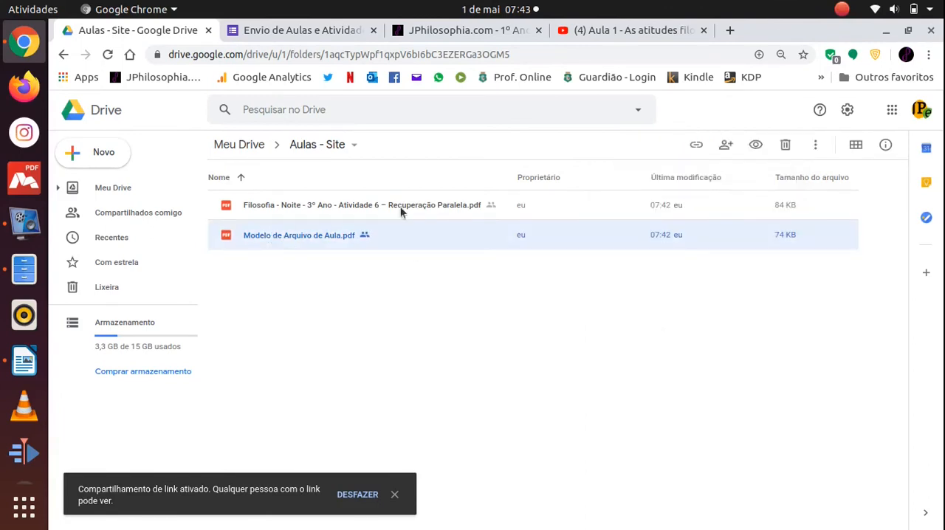
{"action": "left_click", "coordinate": [726, 145]}
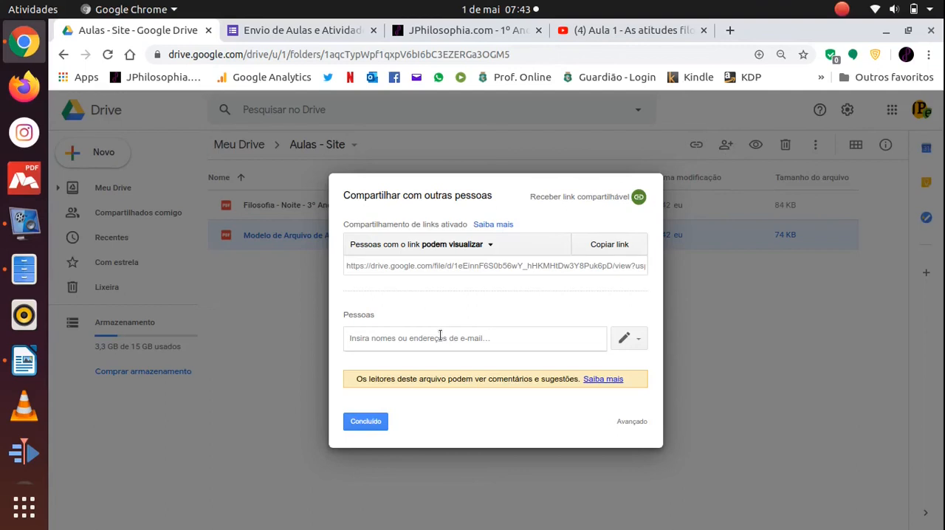
{"action": "type", "text": "j"}
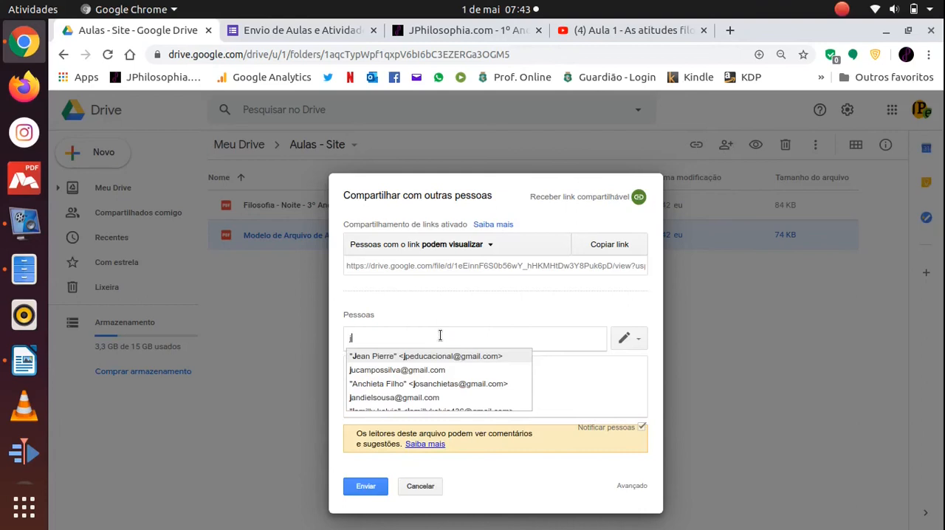
{"action": "type", "text": "pe"}
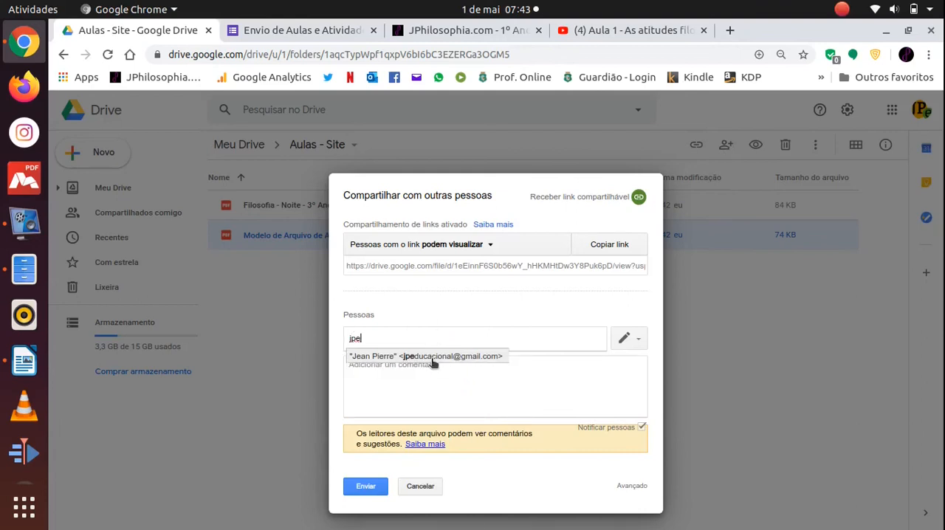
{"action": "left_click", "coordinate": [431, 357]}
{"action": "left_click", "coordinate": [640, 342]}
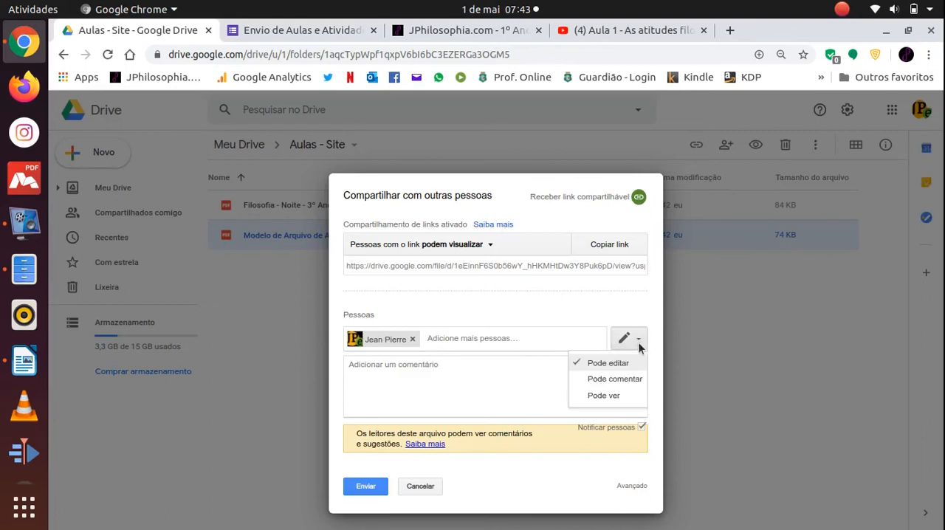
{"action": "left_click", "coordinate": [617, 399]}
{"action": "left_click", "coordinate": [635, 344]}
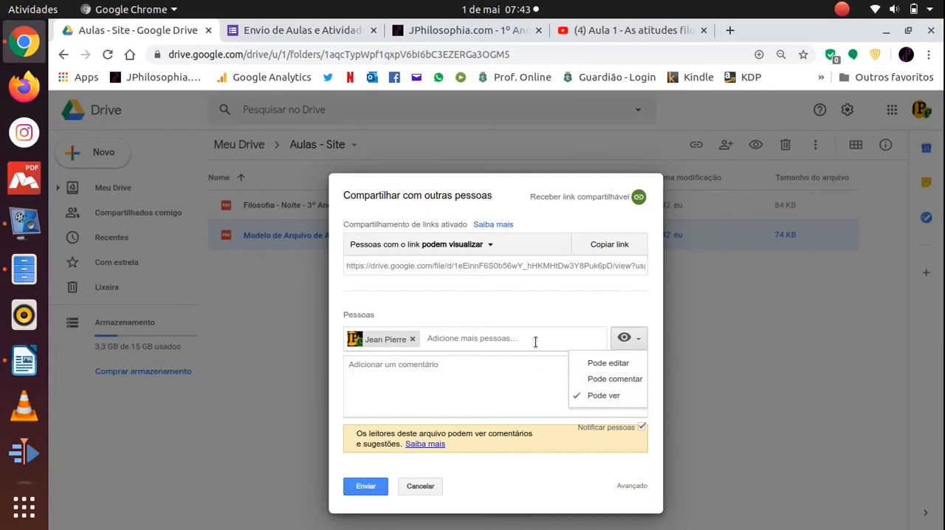
{"action": "left_click", "coordinate": [573, 312]}
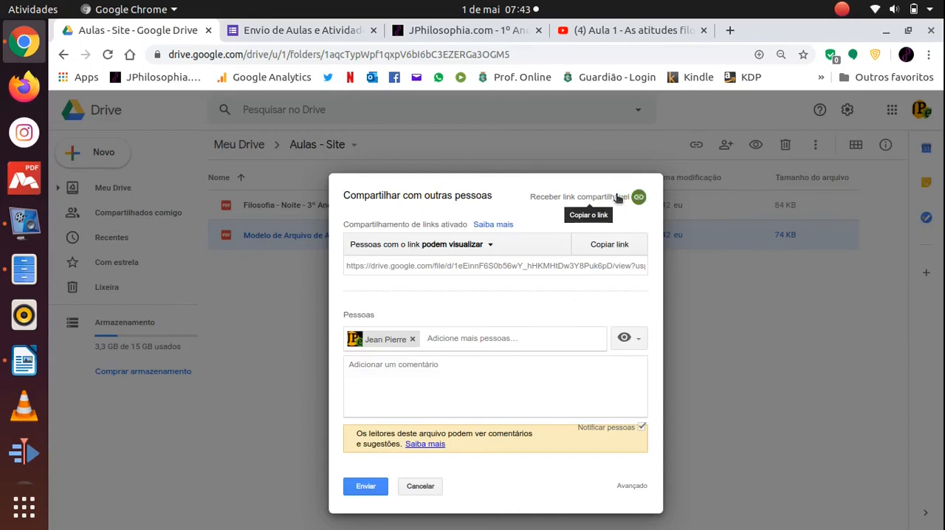
Copy the share link of Modelo de Arquivo de Aula.pdf and finish sharing with the added person removed.
{"action": "left_click", "coordinate": [595, 246]}
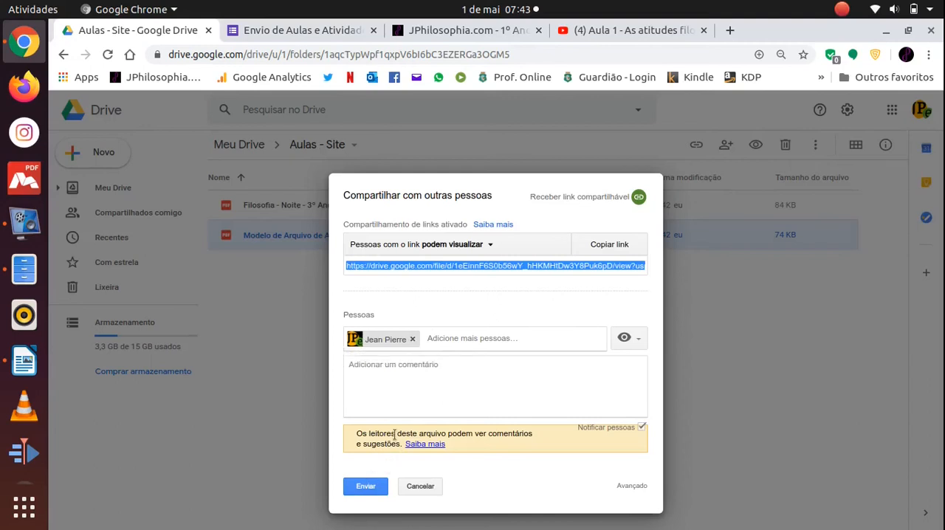
{"action": "left_click", "coordinate": [412, 339]}
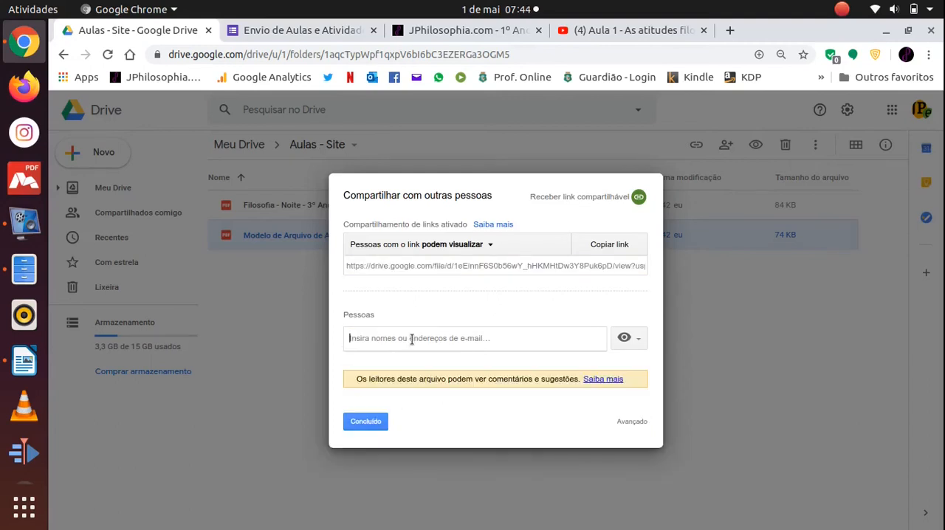
{"action": "left_click", "coordinate": [369, 423]}
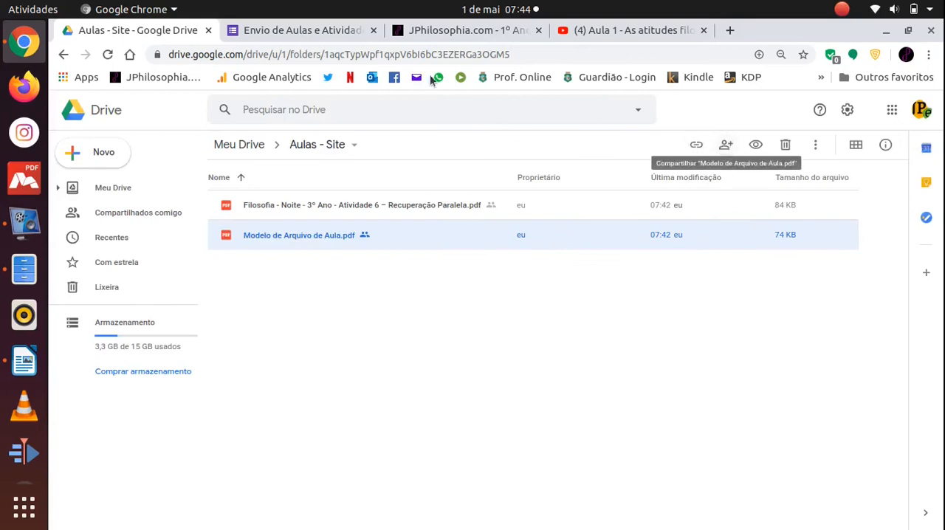
Attach Filosofia - Noite - 3º Ano - Atividade 6 – Recuperação Paralela.pdf and Modelo de Arquivo de Aula.pdf to the form's ANEXAR ATIVIDADES question.
{"action": "left_click", "coordinate": [313, 29]}
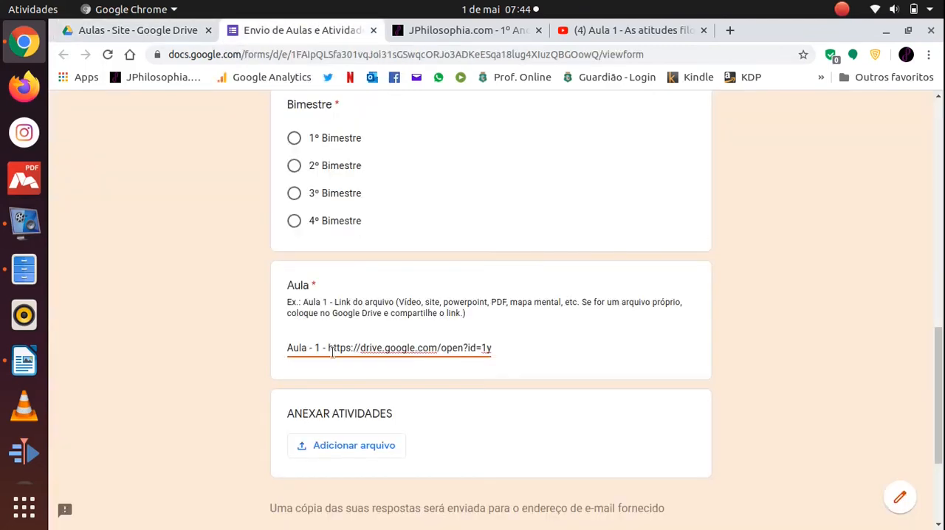
{"action": "left_click_drag", "start_coordinate": [328, 348], "coordinate": [465, 361]}
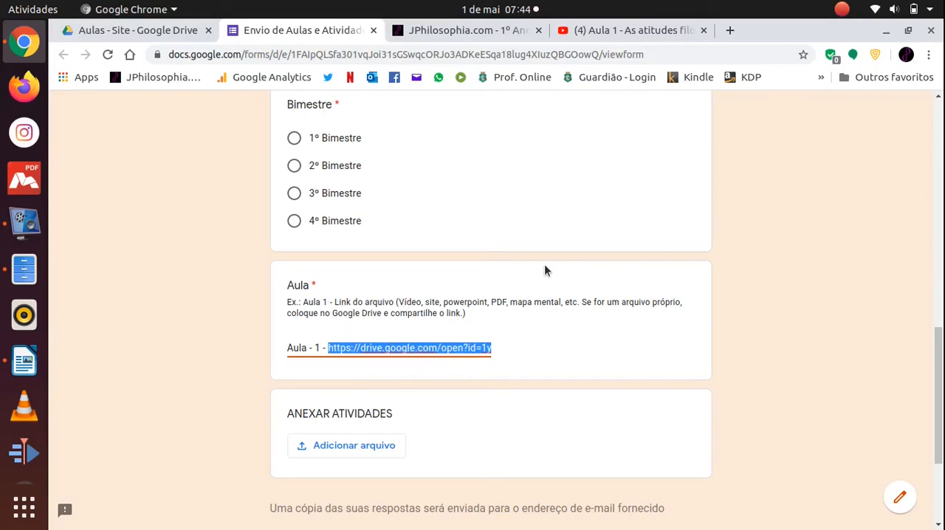
{"action": "left_click", "coordinate": [859, 276]}
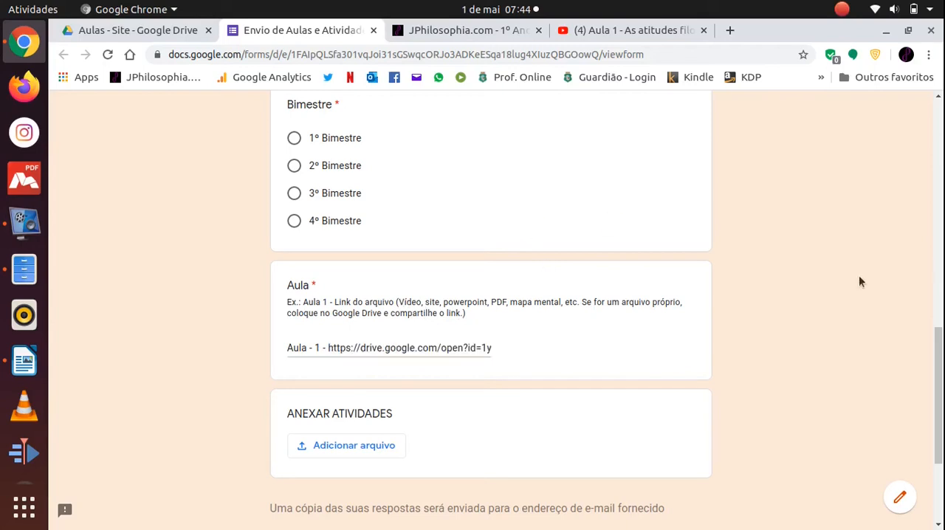
{"action": "left_click", "coordinate": [342, 452]}
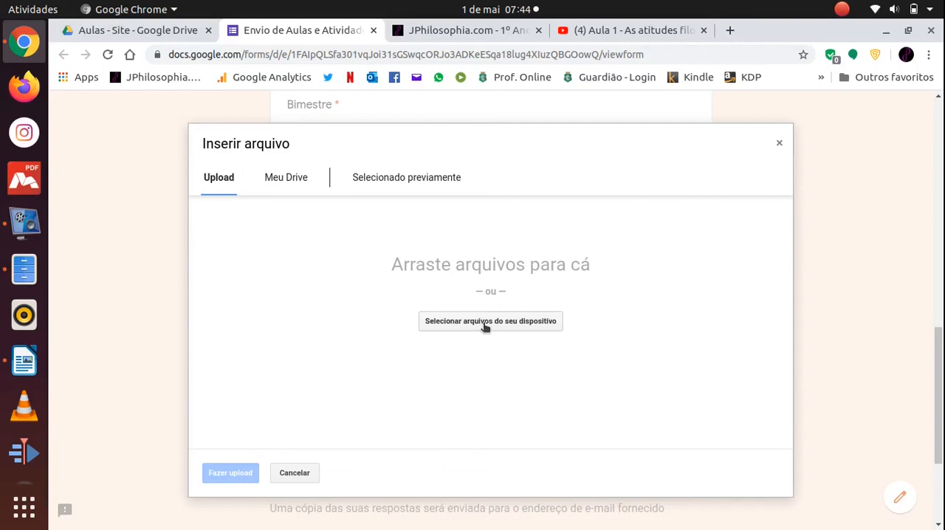
{"action": "left_click", "coordinate": [485, 323]}
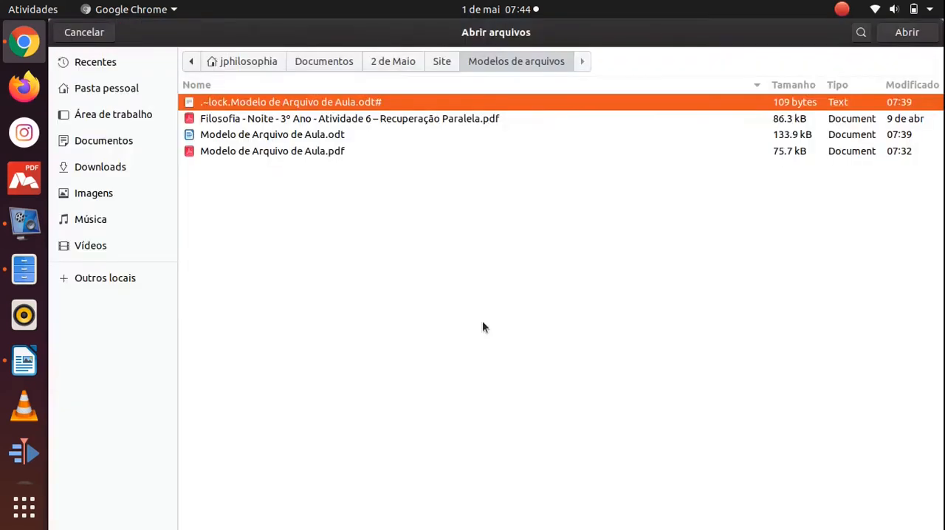
{"action": "left_click", "coordinate": [314, 153]}
{"action": "left_click", "coordinate": [327, 119]}
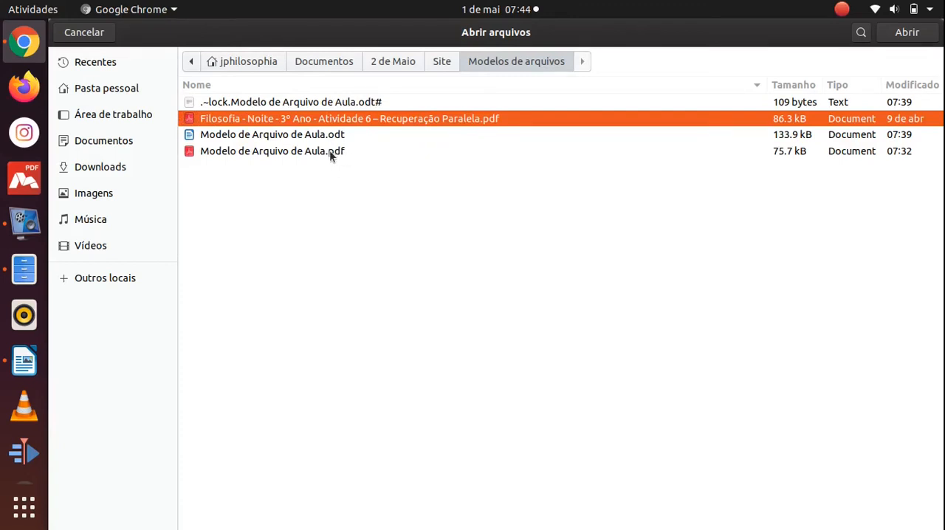
{"action": "left_click", "coordinate": [331, 152], "text": "ctrl"}
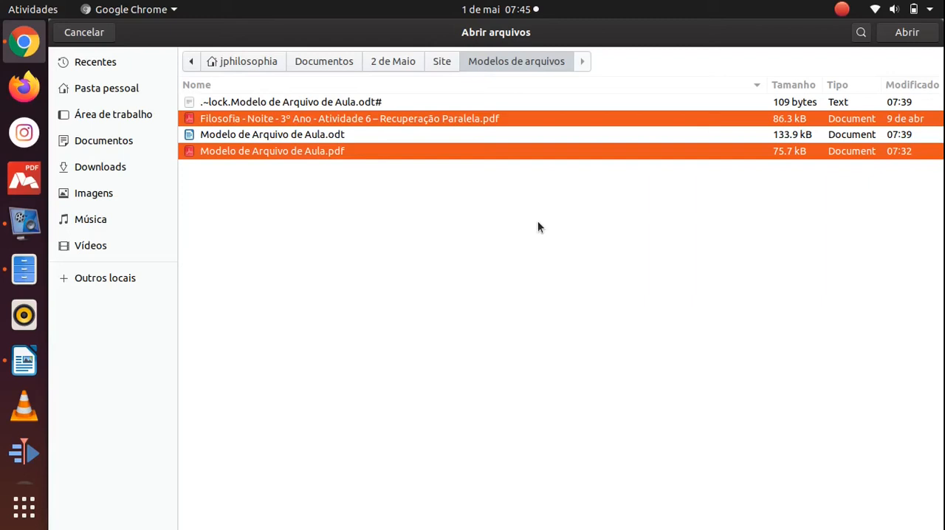
{"action": "left_click", "coordinate": [902, 34]}
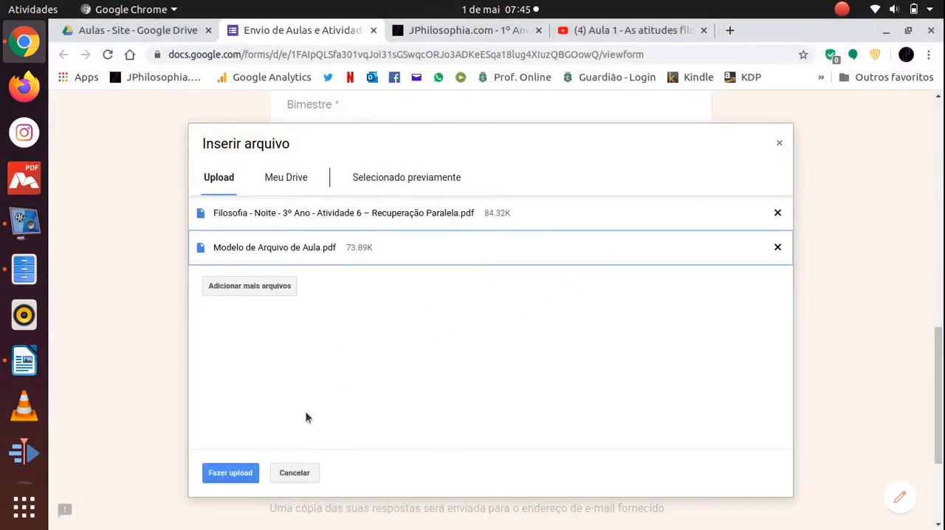
{"action": "left_click", "coordinate": [223, 472]}
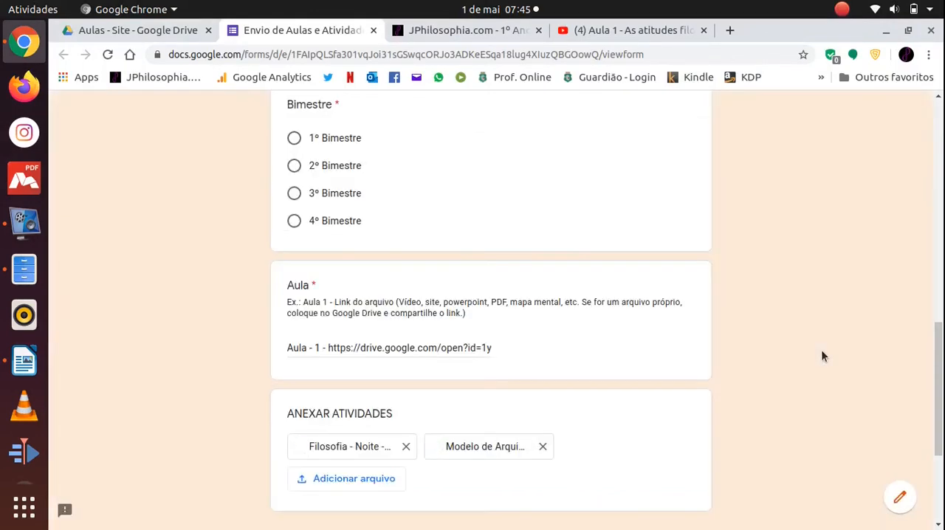
{"action": "scroll", "coordinate": [801, 353], "scroll_direction": "down", "scroll_amount": 2}
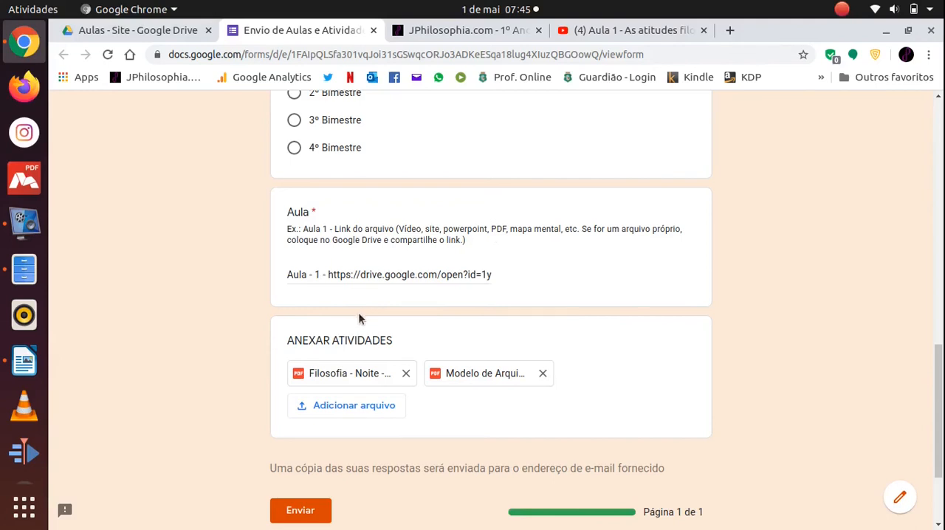
Copy the shareable link of the Atividade 6 – Recuperação Paralela PDF from the Aulas - Site folder in Drive.
{"action": "left_click", "coordinate": [166, 30]}
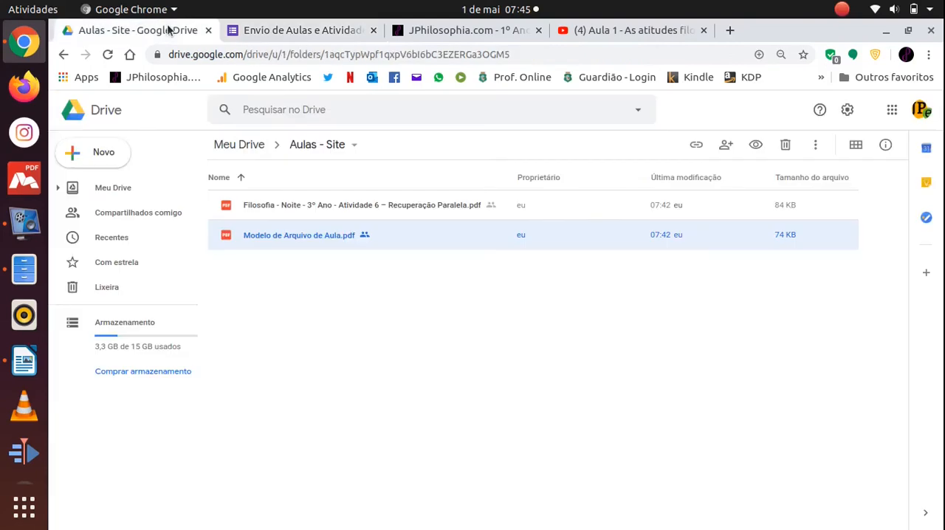
{"action": "left_click", "coordinate": [287, 207]}
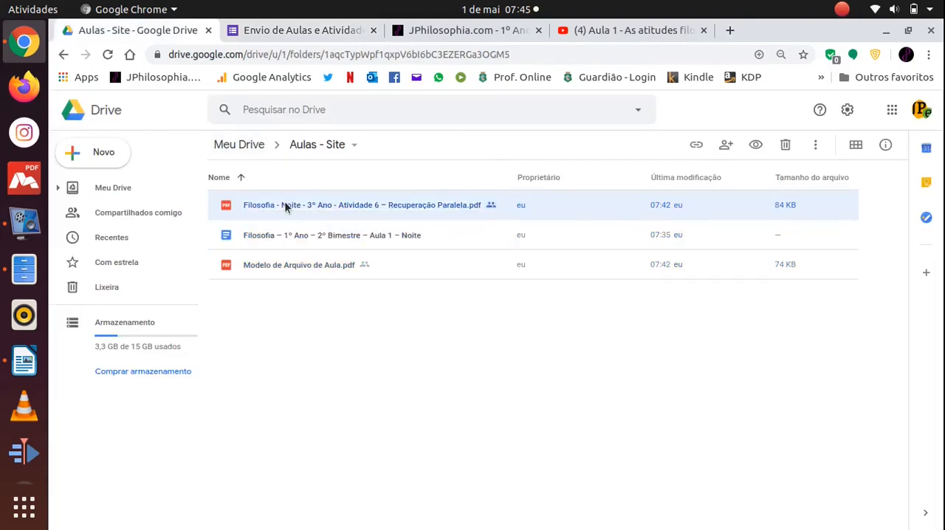
{"action": "left_click", "coordinate": [697, 147]}
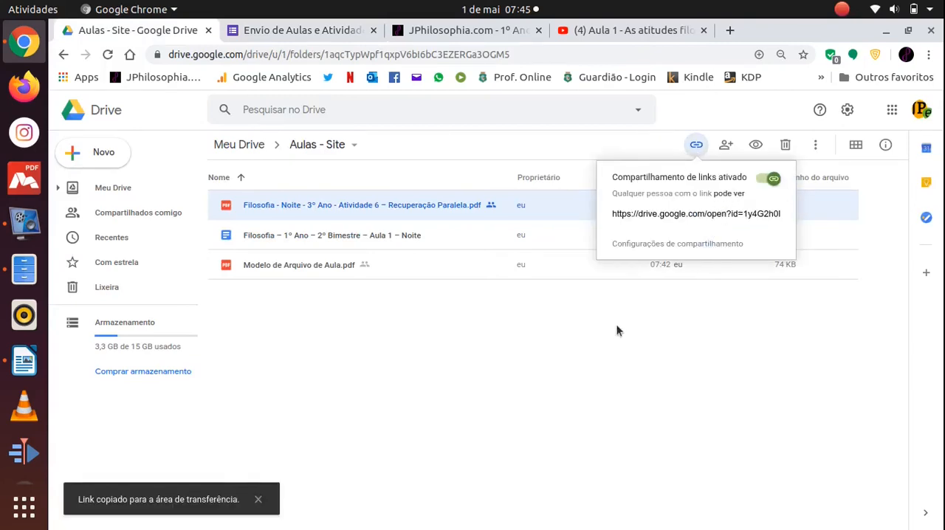
{"action": "left_click", "coordinate": [590, 337]}
Return to the Envio de Aulas e Atividades form and review its questions, the Aula answer and the attached files.
{"action": "left_click", "coordinate": [325, 31]}
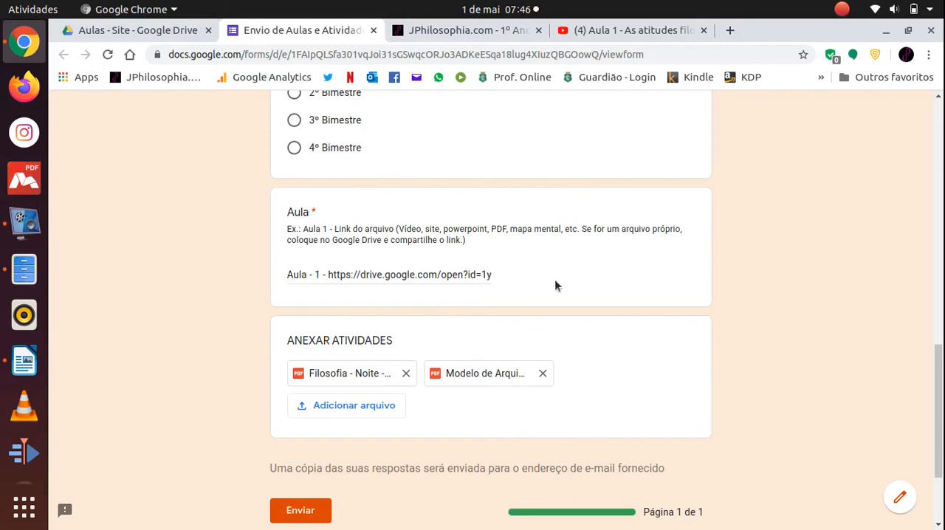
{"action": "scroll", "coordinate": [555, 282], "scroll_direction": "up", "scroll_amount": 15}
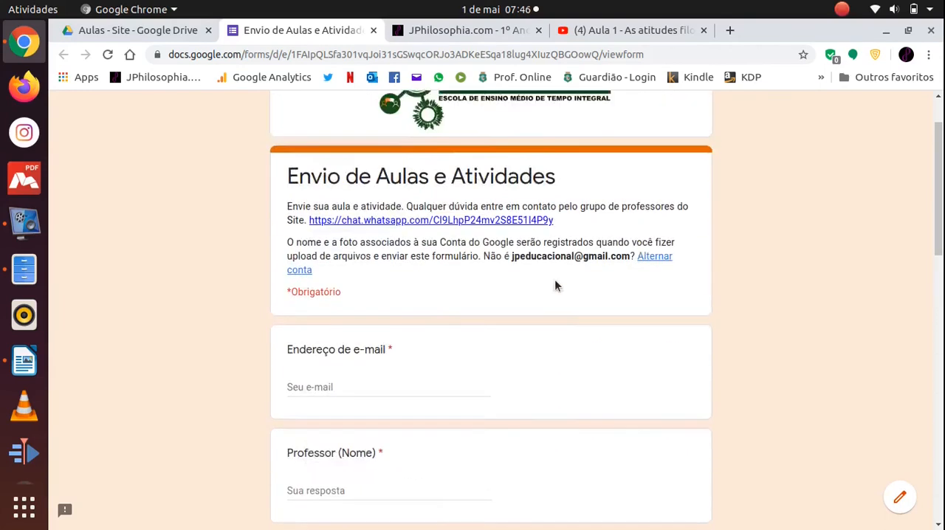
{"action": "scroll", "coordinate": [555, 287], "scroll_direction": "up", "scroll_amount": 2}
{"action": "scroll", "coordinate": [555, 282], "scroll_direction": "down", "scroll_amount": 8}
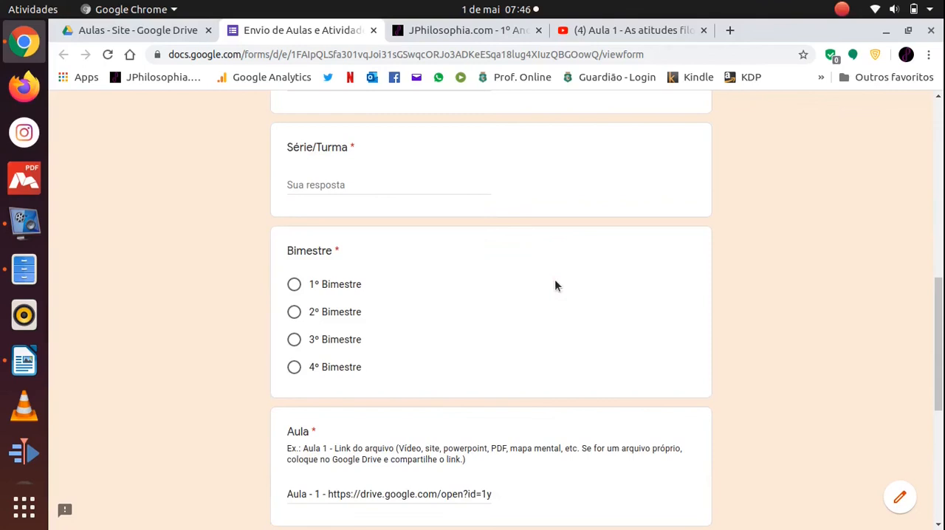
{"action": "scroll", "coordinate": [555, 286], "scroll_direction": "down", "scroll_amount": 6}
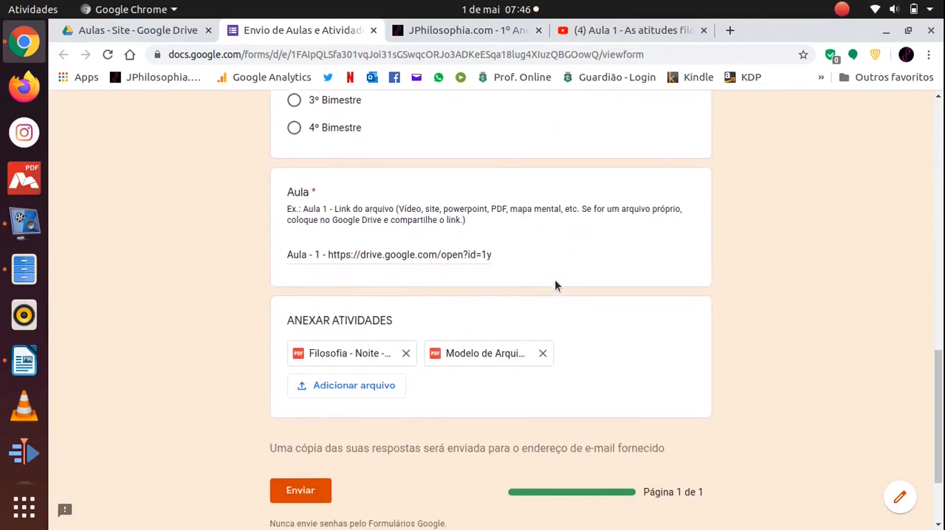
{"action": "scroll", "coordinate": [556, 286], "scroll_direction": "down", "scroll_amount": 2}
{"action": "scroll", "coordinate": [556, 286], "scroll_direction": "up", "scroll_amount": 15}
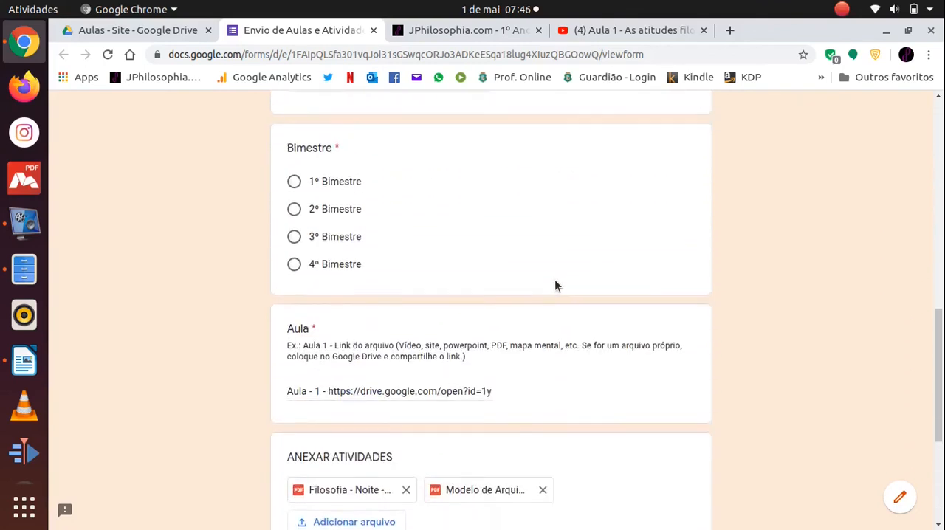
{"action": "scroll", "coordinate": [556, 286], "scroll_direction": "up", "scroll_amount": 2}
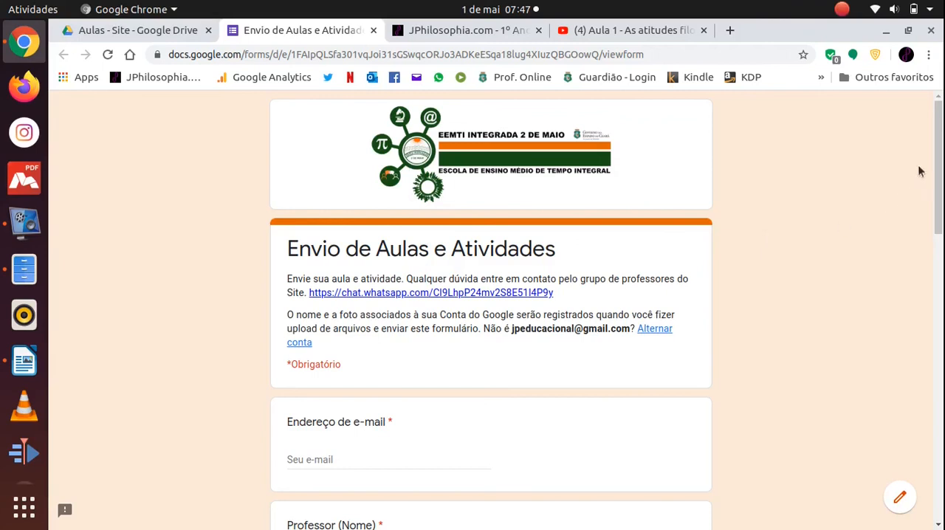
{"action": "scroll", "coordinate": [942, 181], "scroll_direction": "down", "scroll_amount": 3}
{"action": "left_click_drag", "start_coordinate": [939, 352], "coordinate": [920, 358]}
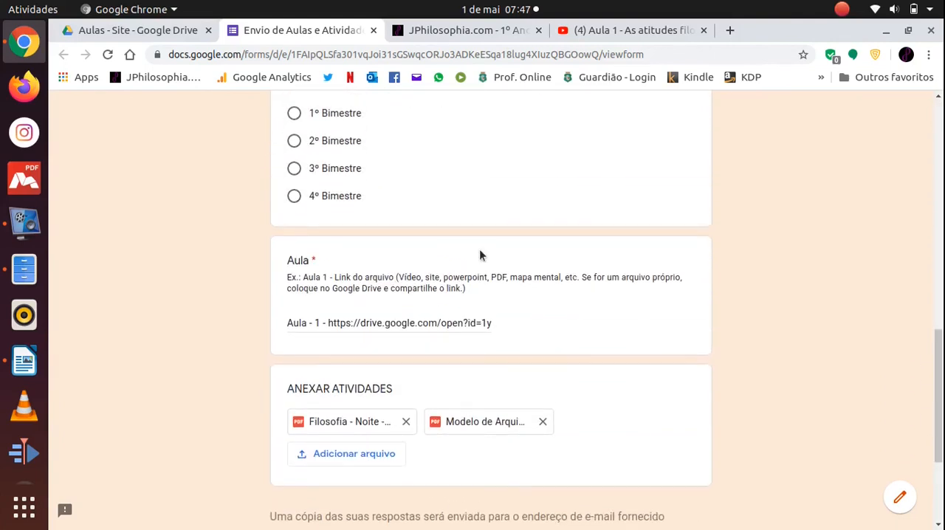
{"action": "left_click_drag", "start_coordinate": [936, 410], "coordinate": [941, 185]}
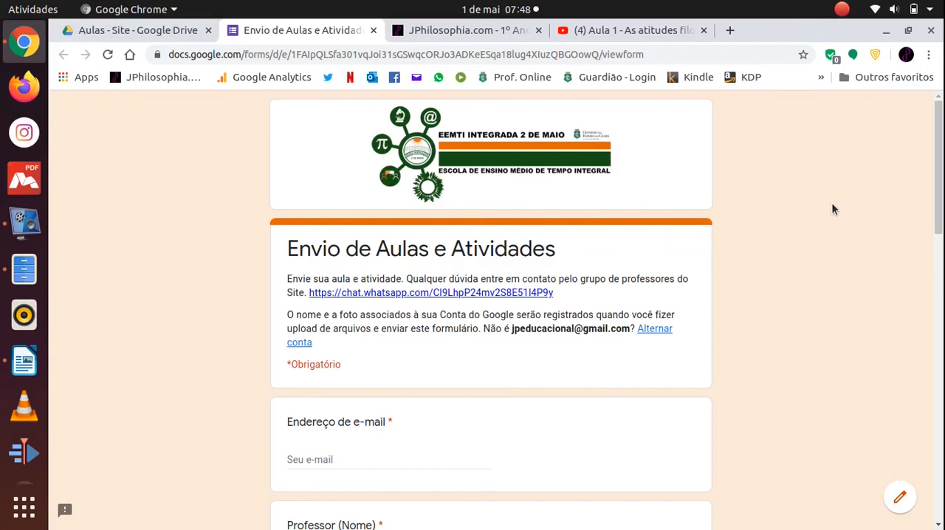
{"action": "scroll", "coordinate": [832, 209], "scroll_direction": "down", "scroll_amount": 2}
{"action": "scroll", "coordinate": [832, 209], "scroll_direction": "up", "scroll_amount": 2}
{"action": "mouse_move", "coordinate": [940, 140]}
{"action": "left_mouse_down"}
{"action": "mouse_move", "coordinate": [936, 376]}
{"action": "mouse_move", "coordinate": [939, 127]}
{"action": "left_mouse_up"}
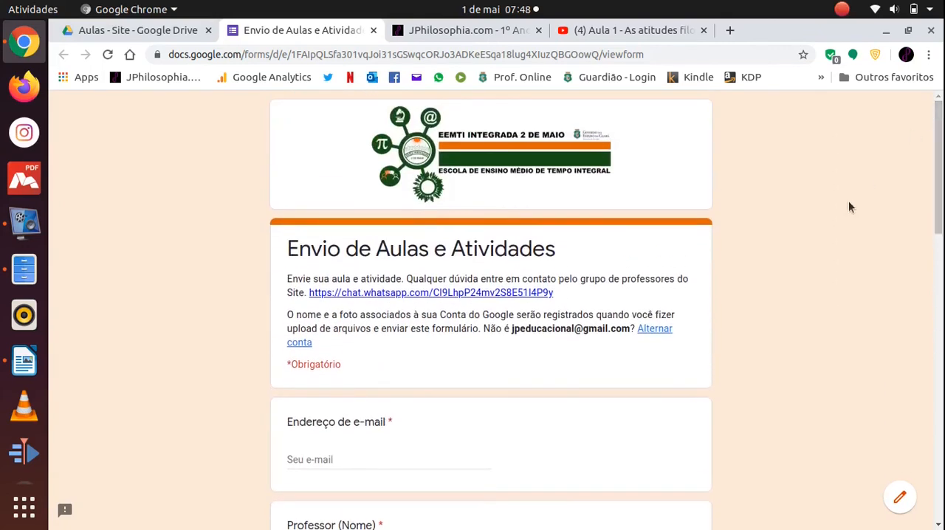